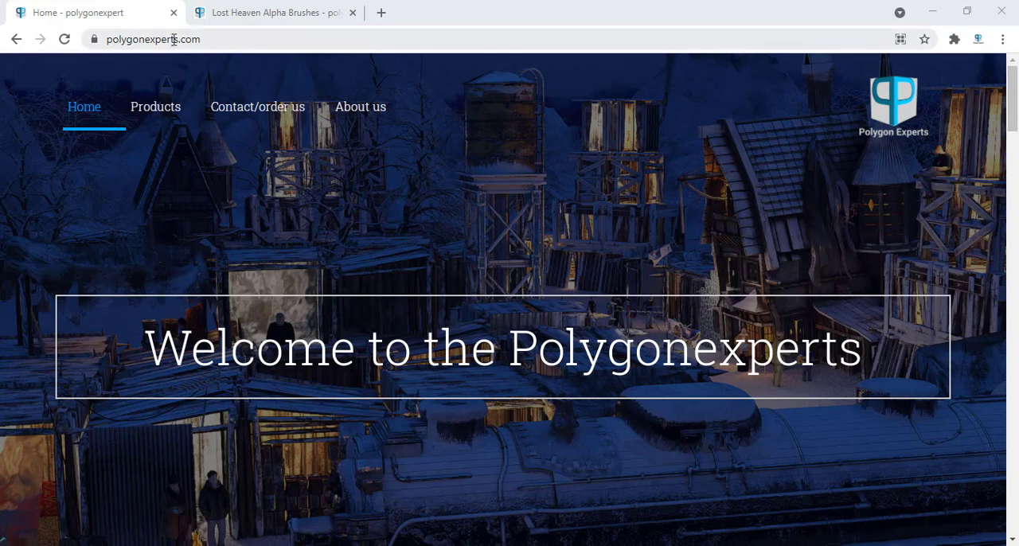
Look through the latest products on the Polygonexperts home page and view the Lost Heaven Alpha Brushes page.
scroll(237, 132, "down", 4)
scroll(237, 143, "down", 5)
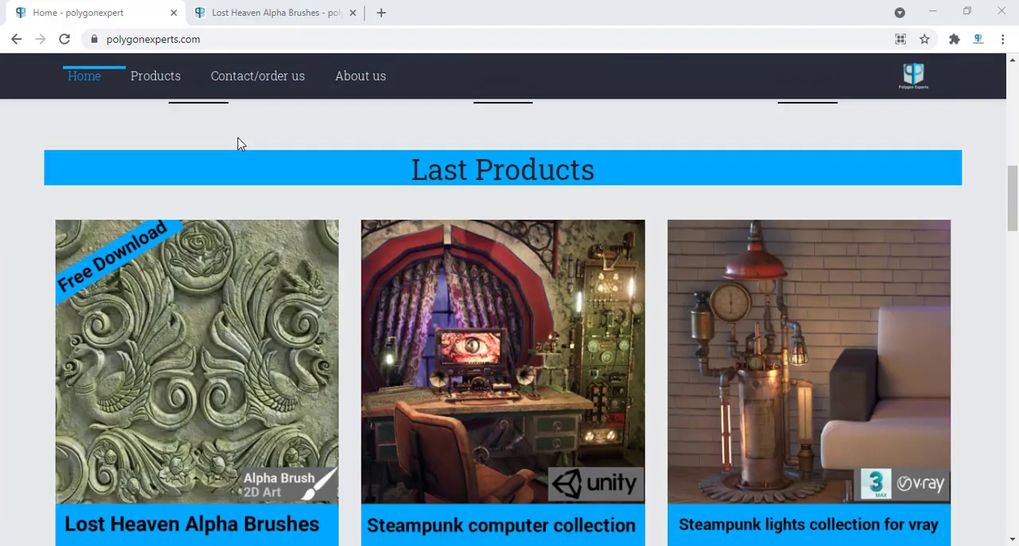
scroll(199, 166, "down", 2)
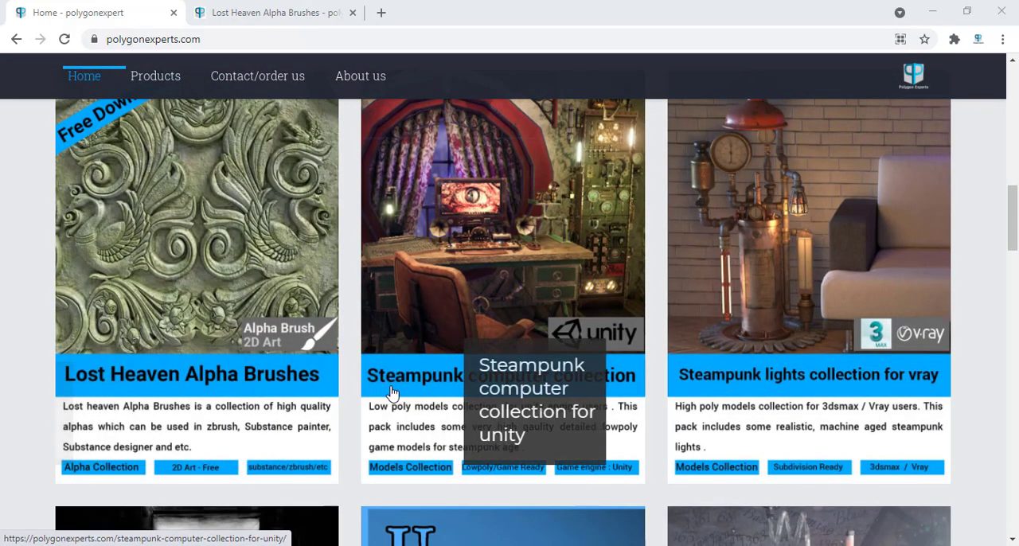
left_click(230, 12)
scroll(352, 193, "down", 3)
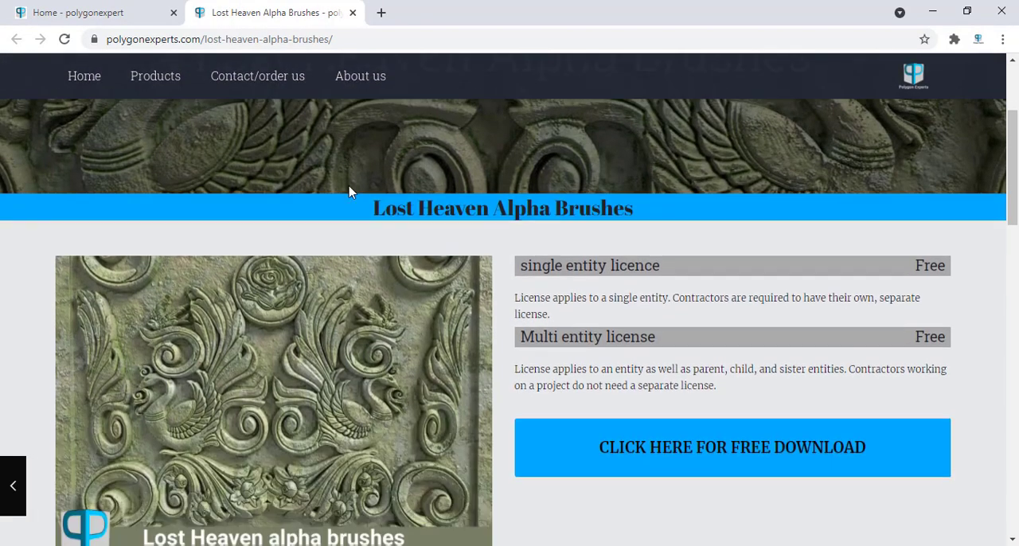
Try to download the free Lost_heaven_alpha_brush.zip archive.
left_click(605, 408)
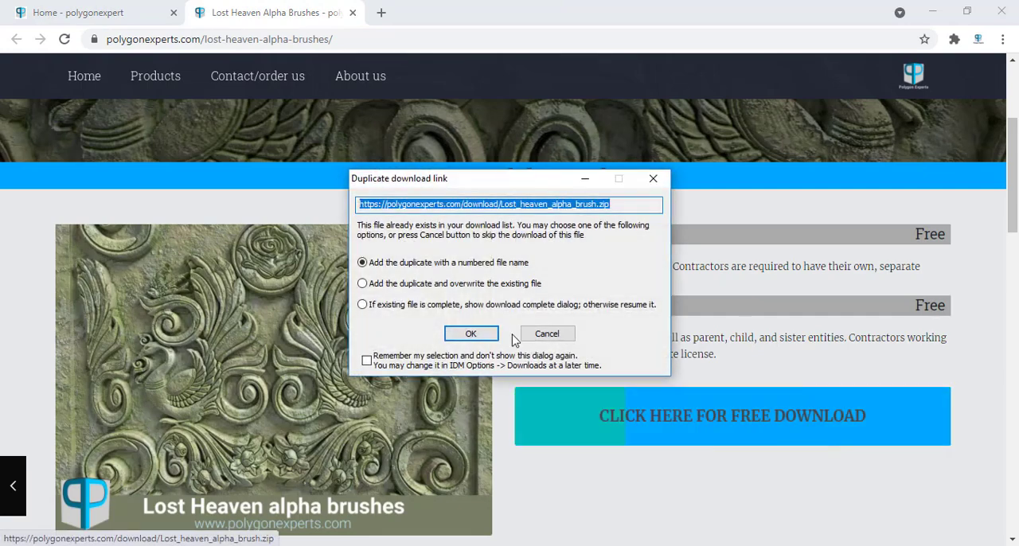
left_click(468, 334)
left_click(609, 348)
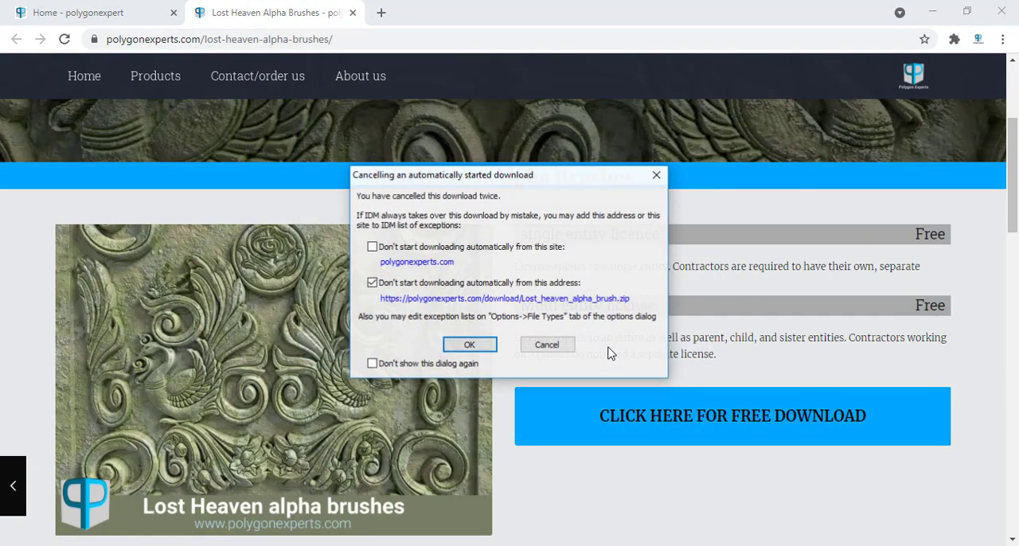
left_click(562, 347)
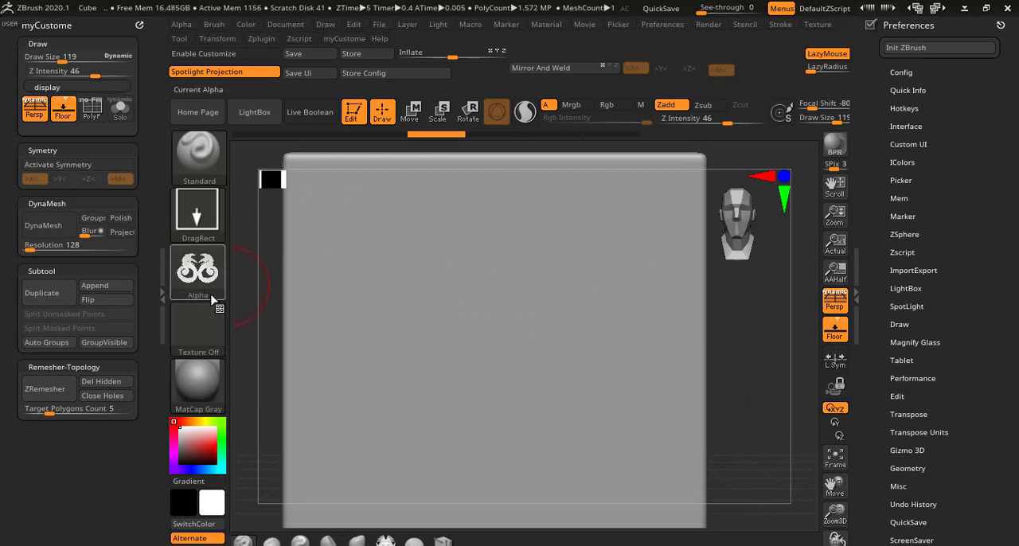
Stamp the twin dragon ornament alpha and the ornament_08 alpha as reliefs on the flat surface with the Standard brush in ZBrush.
mouse_move(555, 284)
left_mouse_down()
mouse_move(507, 337)
mouse_move(540, 187)
mouse_move(552, 200)
mouse_move(546, 182)
mouse_move(549, 199)
left_mouse_up()
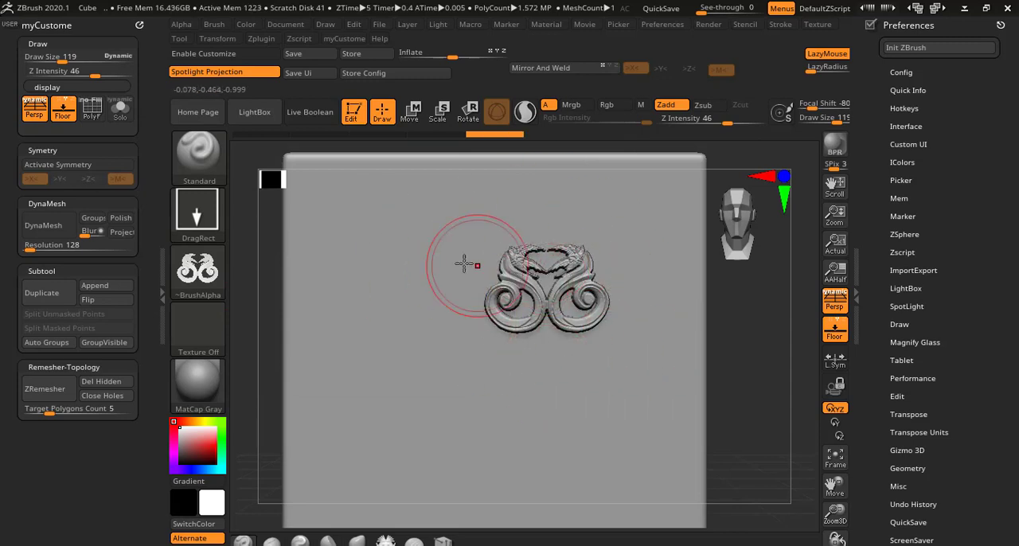
left_click(198, 270)
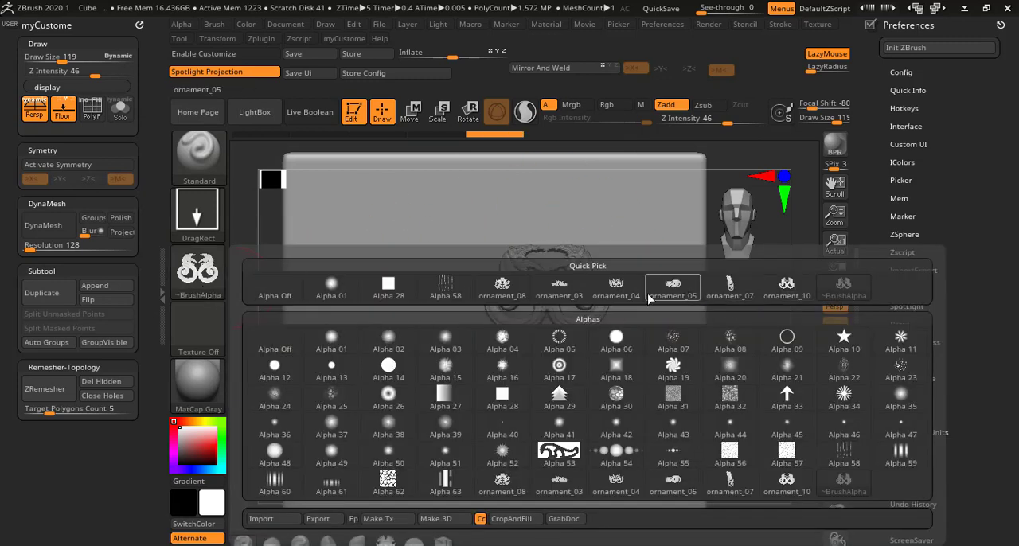
left_click(502, 288)
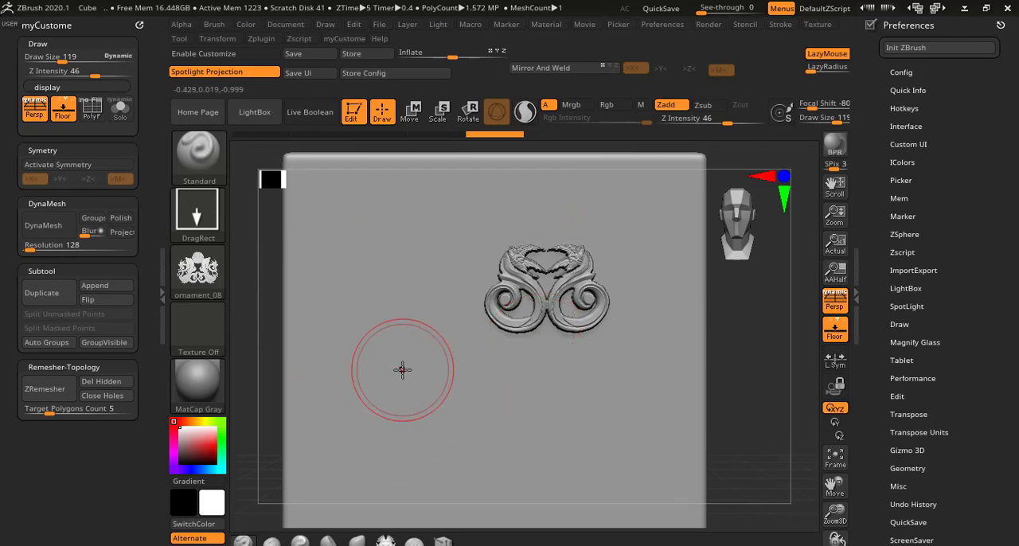
mouse_move(403, 370)
left_mouse_down()
mouse_move(336, 419)
mouse_move(387, 241)
mouse_move(387, 263)
mouse_move(411, 256)
mouse_move(403, 246)
mouse_move(331, 325)
left_mouse_up()
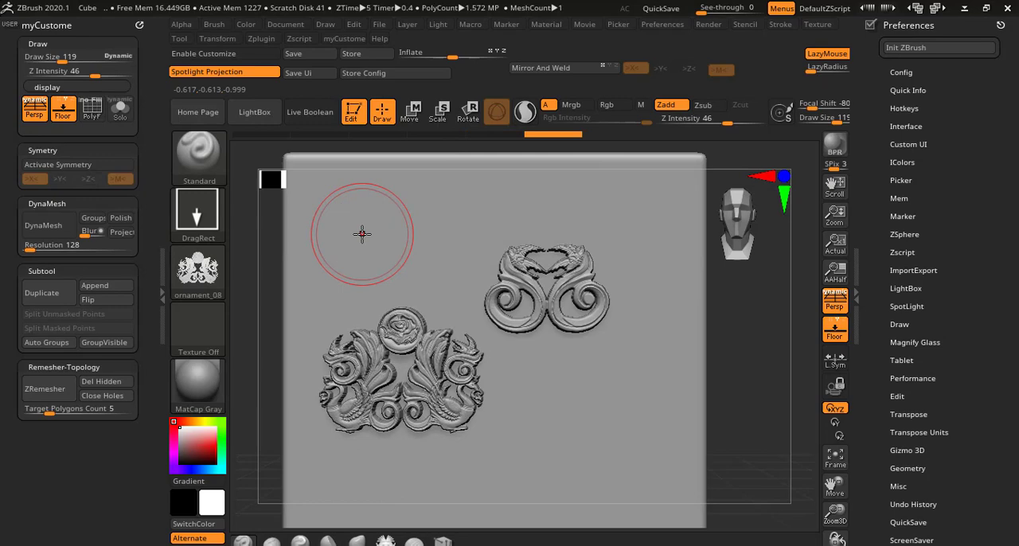
Switch to Substance Painter, show Folder 1 and examine the carved ornament relief on the panel.
left_click(965, 7)
left_click(700, 545)
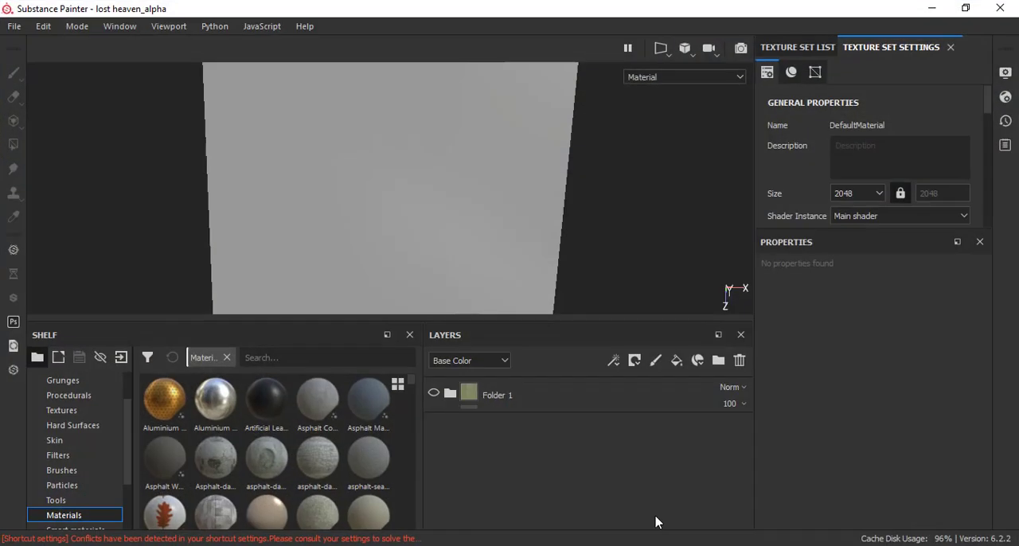
scroll(370, 184, "down", 3)
scroll(374, 195, "up", 3)
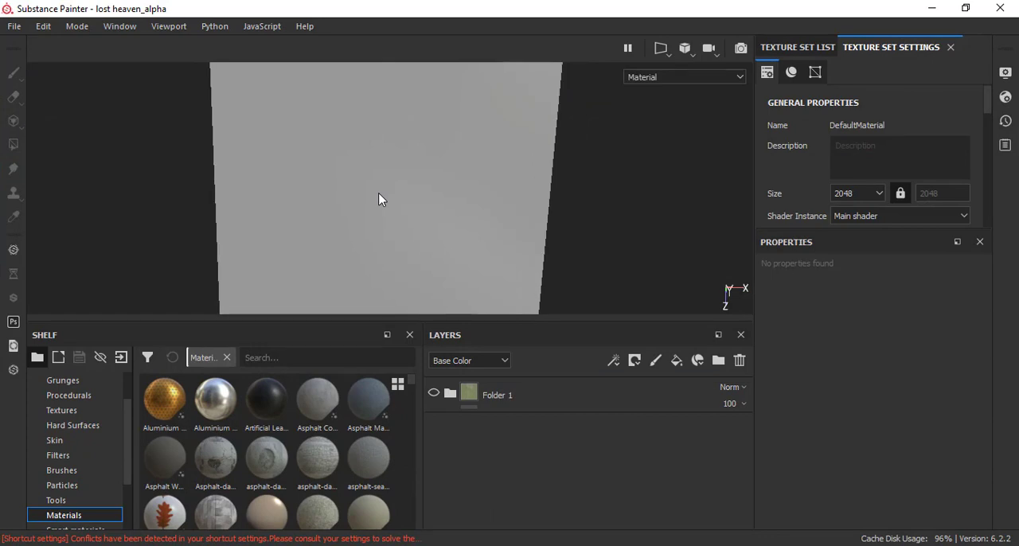
left_click_drag(379, 199, 295, 228, "alt")
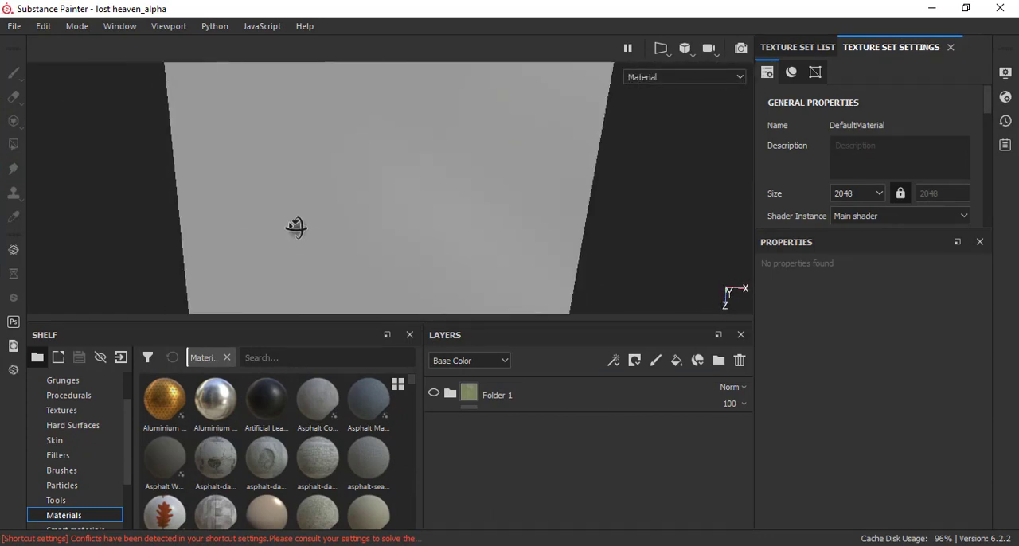
mouse_move(358, 130)
left_mouse_down("alt")
mouse_move(345, 111)
mouse_move(345, 131)
mouse_move(353, 116)
left_mouse_up("alt")
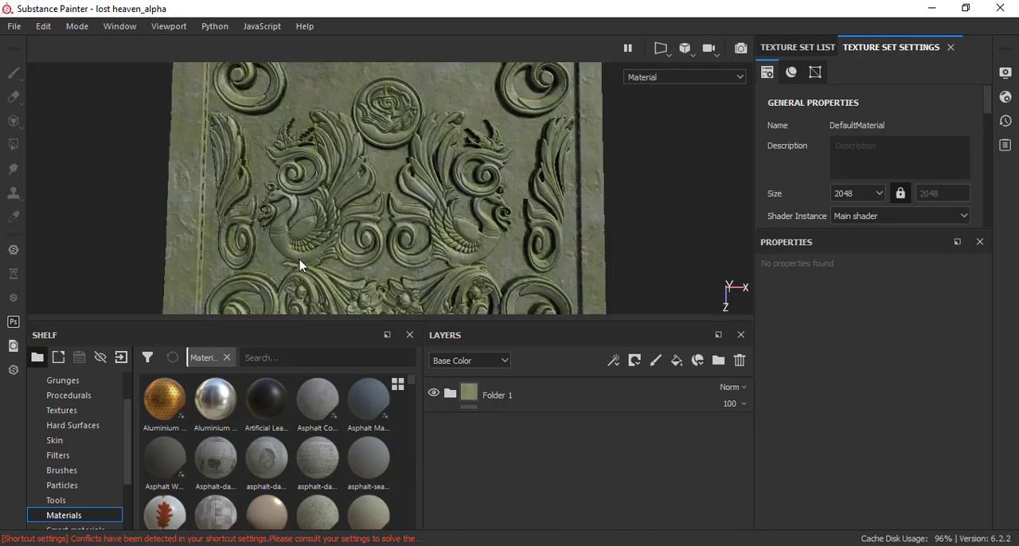
scroll(320, 214, "down", 3)
scroll(322, 213, "up", 2)
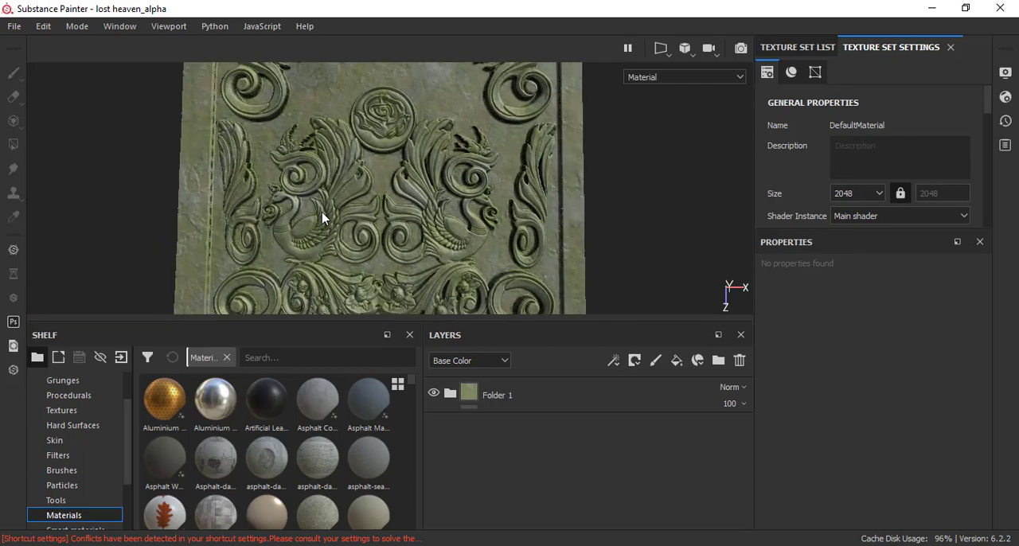
left_click_drag(425, 230, 450, 171, "alt")
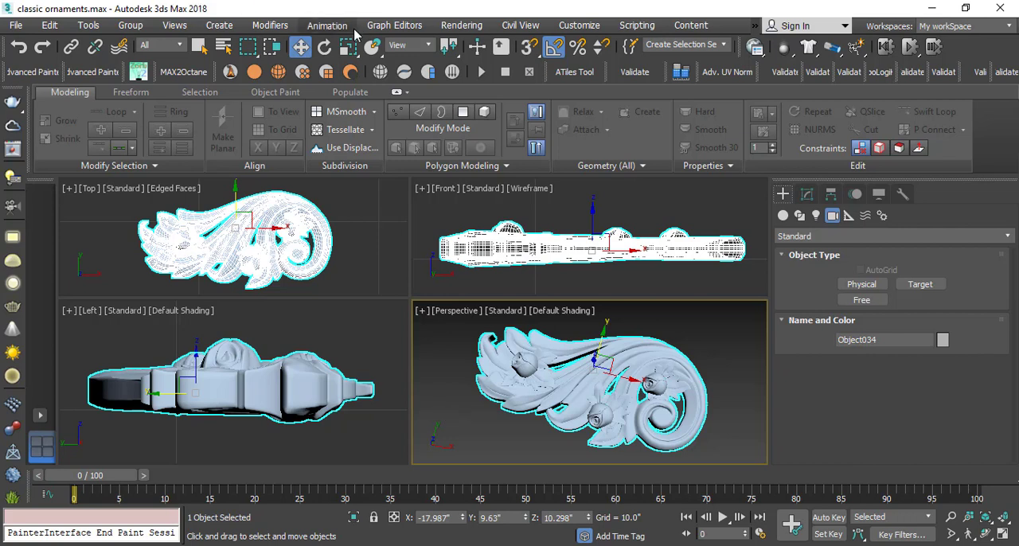
Reset the ornament's absolute world position to 0 on the X, Y and Z axes.
right_click(300, 46)
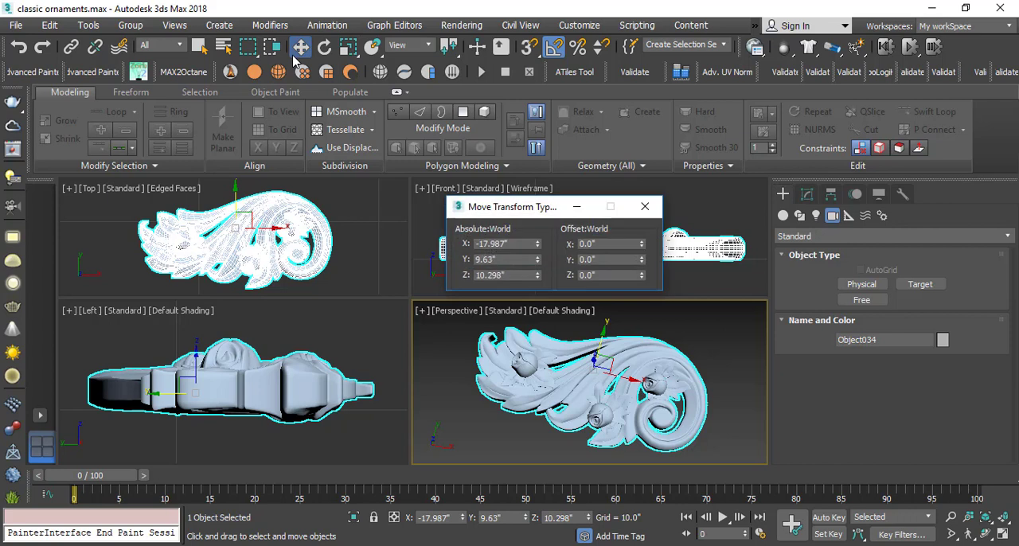
right_click(538, 244)
right_click(537, 260)
right_click(537, 275)
left_click(645, 206)
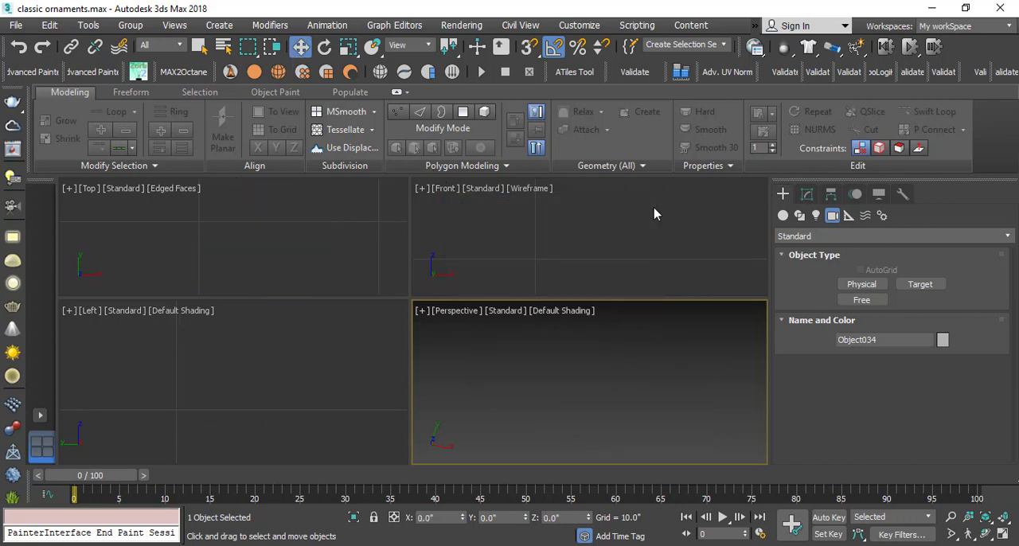
left_click(646, 212)
Raise the ornament to about Z 0.544" in the front view so its underside rests near the grid's ground line.
left_click(550, 361)
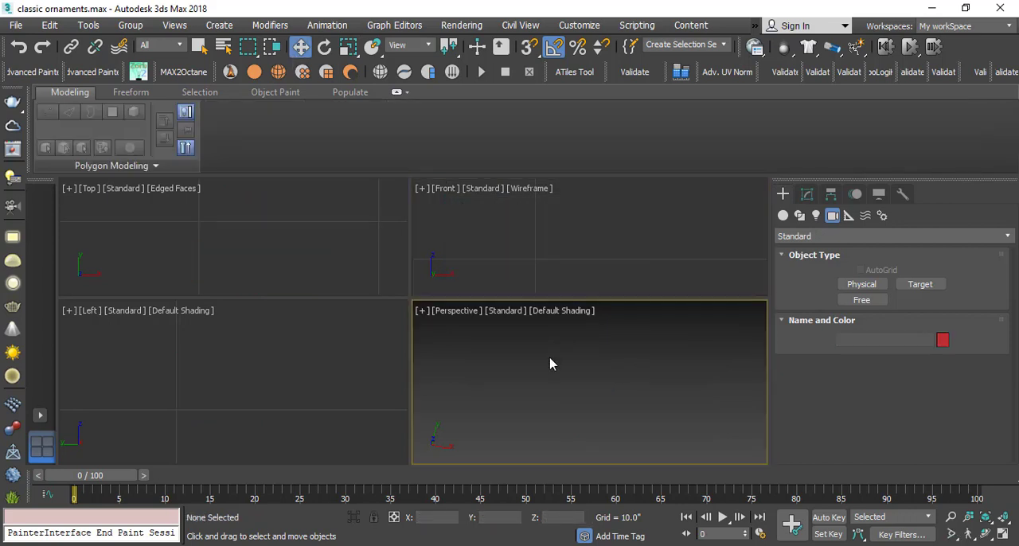
left_click(1003, 518)
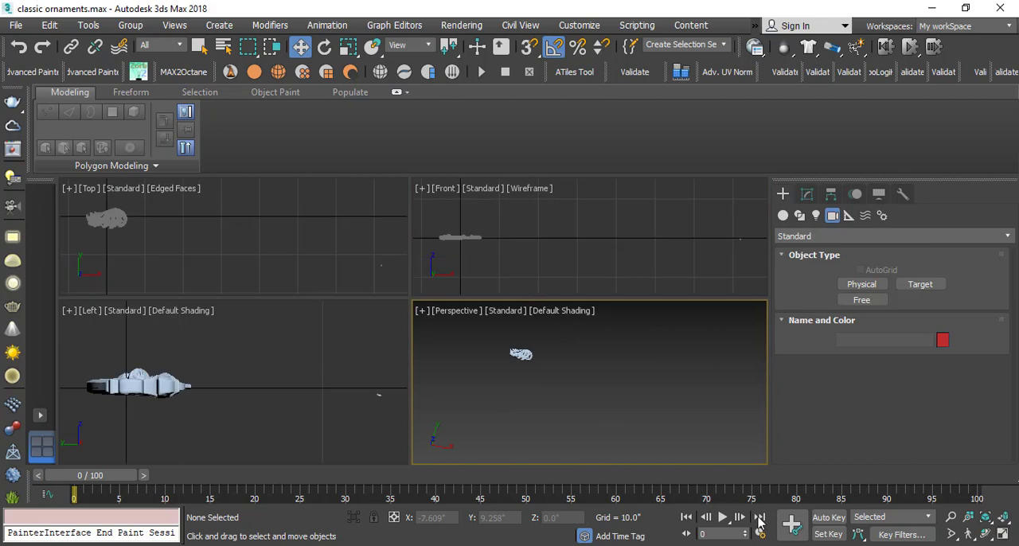
left_click(1003, 518)
scroll(513, 344, "up", 5)
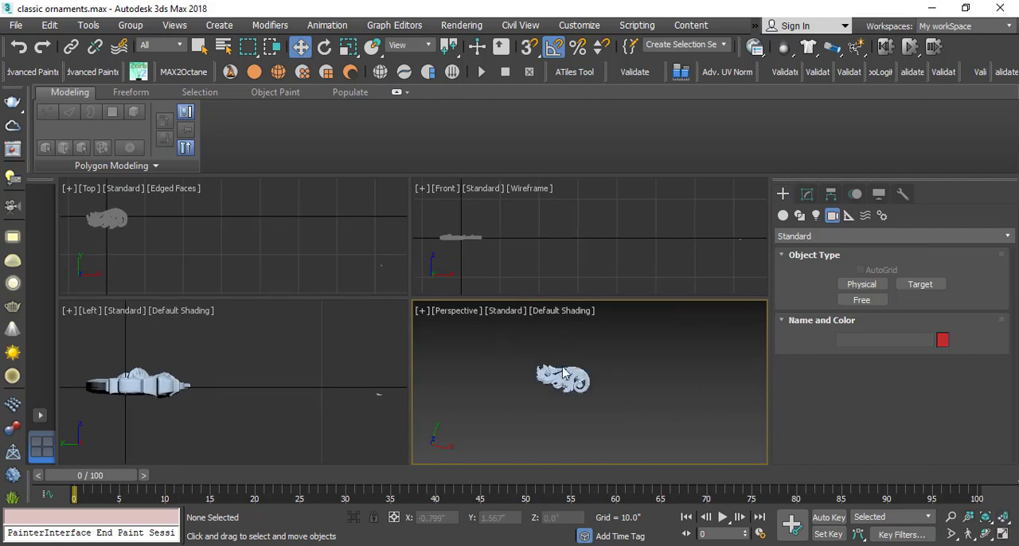
left_click(567, 374)
left_click(1003, 519)
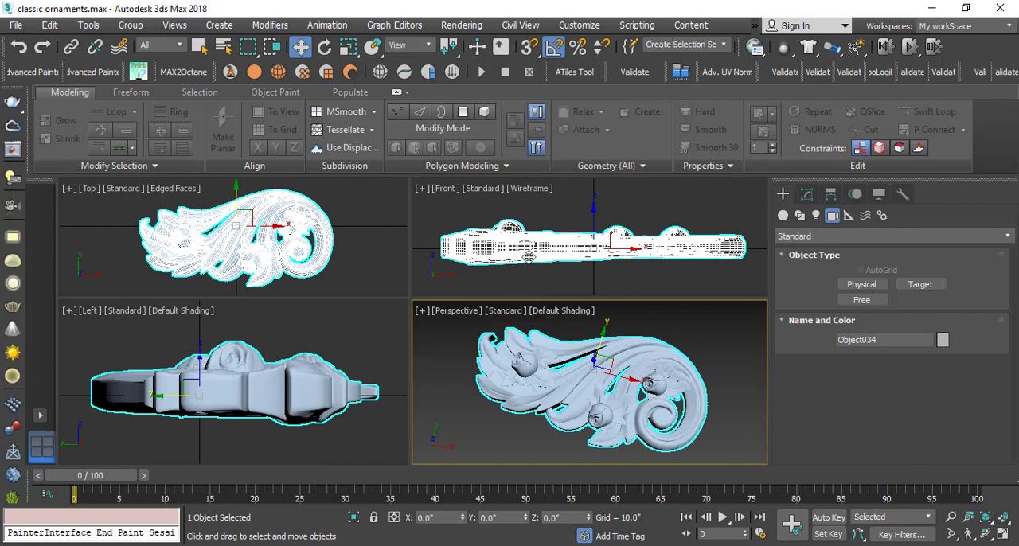
middle_click_drag(592, 230, 603, 245)
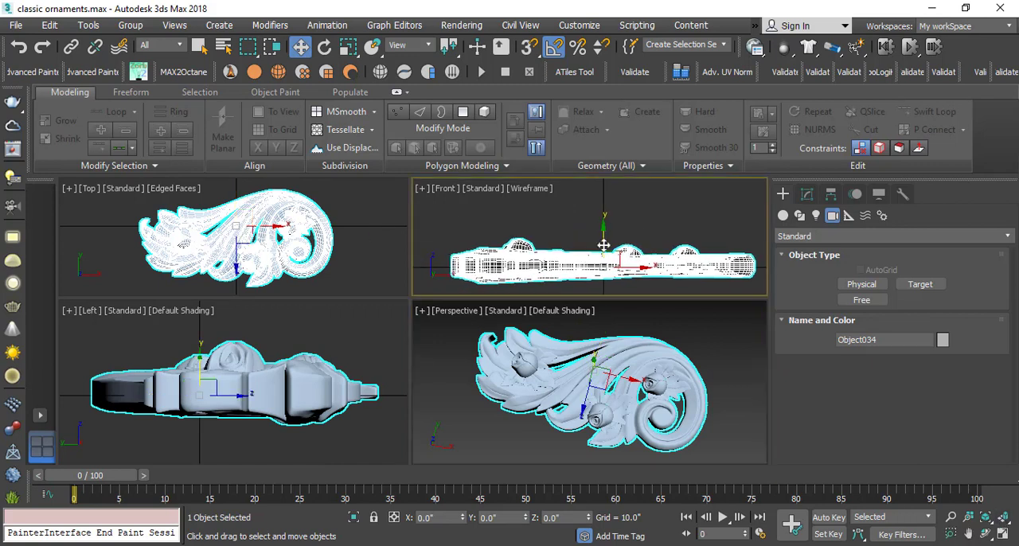
left_click_drag(604, 242, 606, 224)
scroll(478, 276, "up", 2)
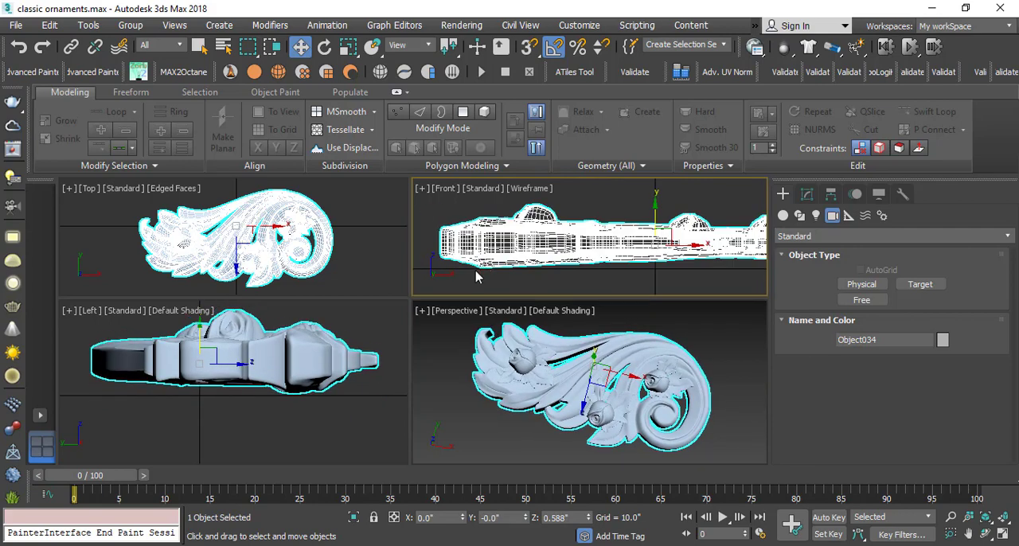
scroll(477, 276, "up", 3)
scroll(549, 267, "up", 1)
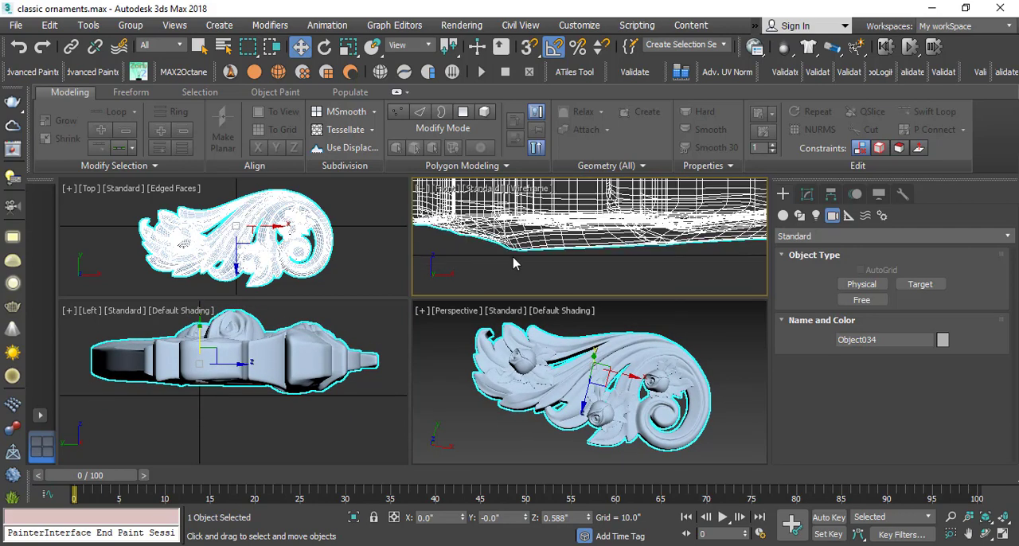
scroll(557, 267, "down", 5)
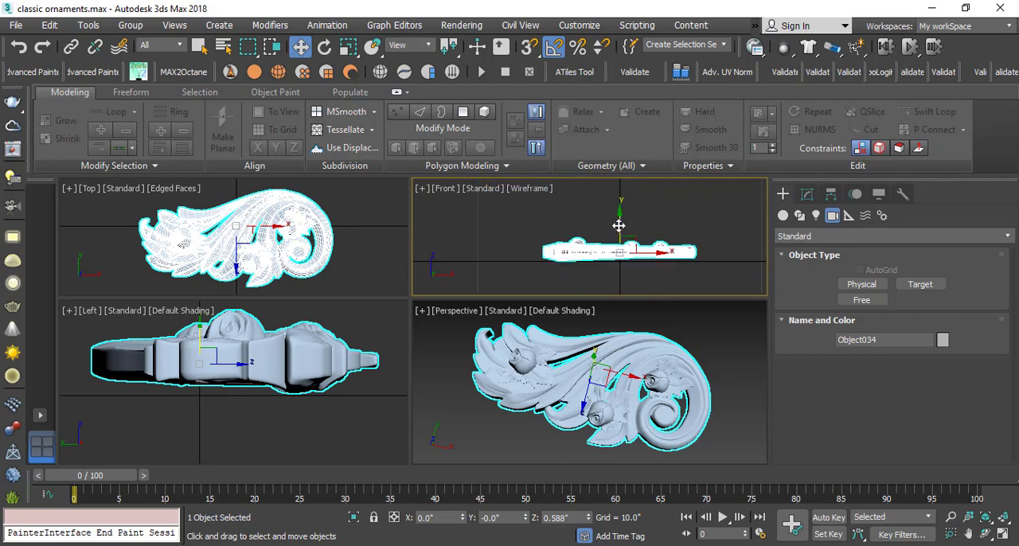
left_click_drag(619, 226, 618, 229)
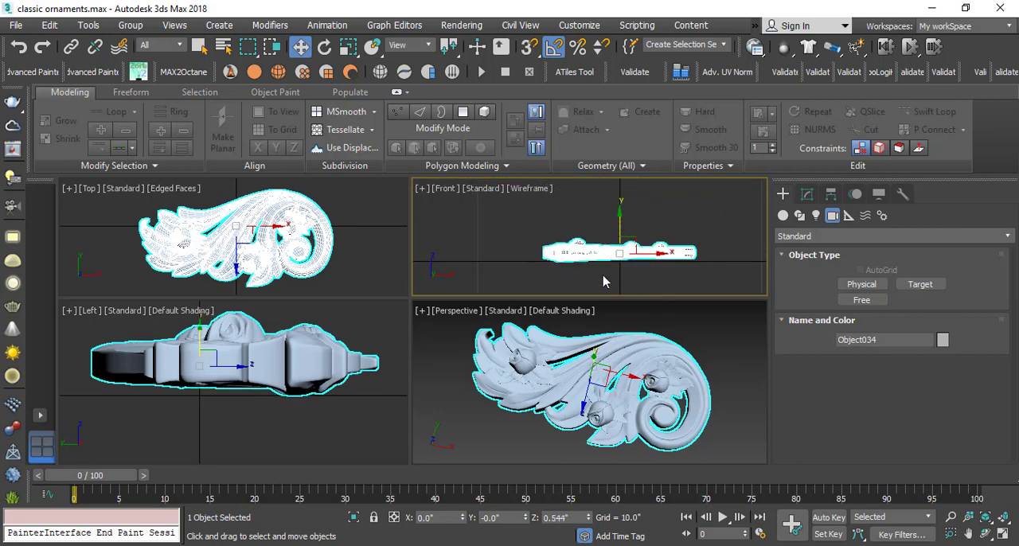
left_click(603, 281)
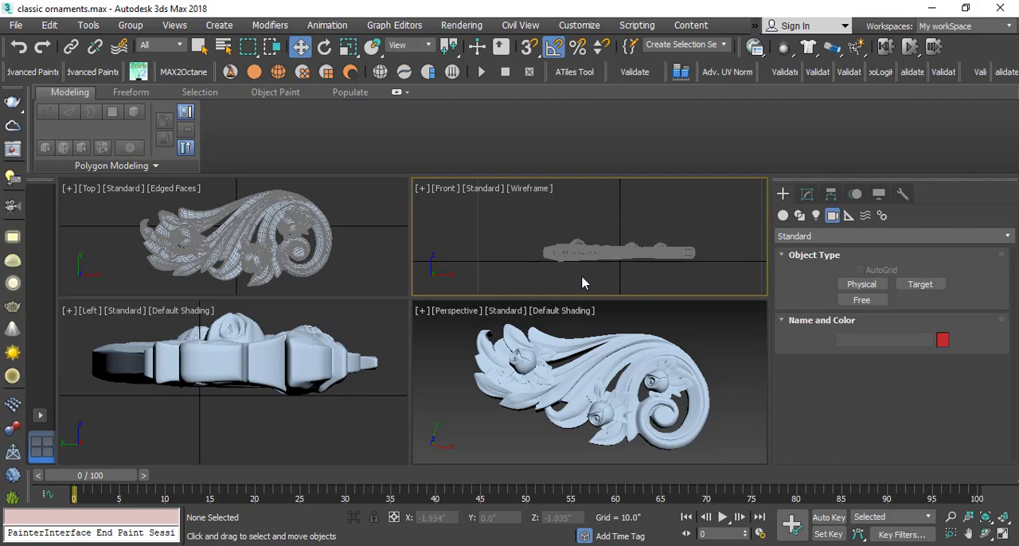
Create a targeted Physical camera above the ornament, aimed straight down at it with a target distance of about 14".
scroll(568, 260, "down", 5)
scroll(567, 260, "up", 2)
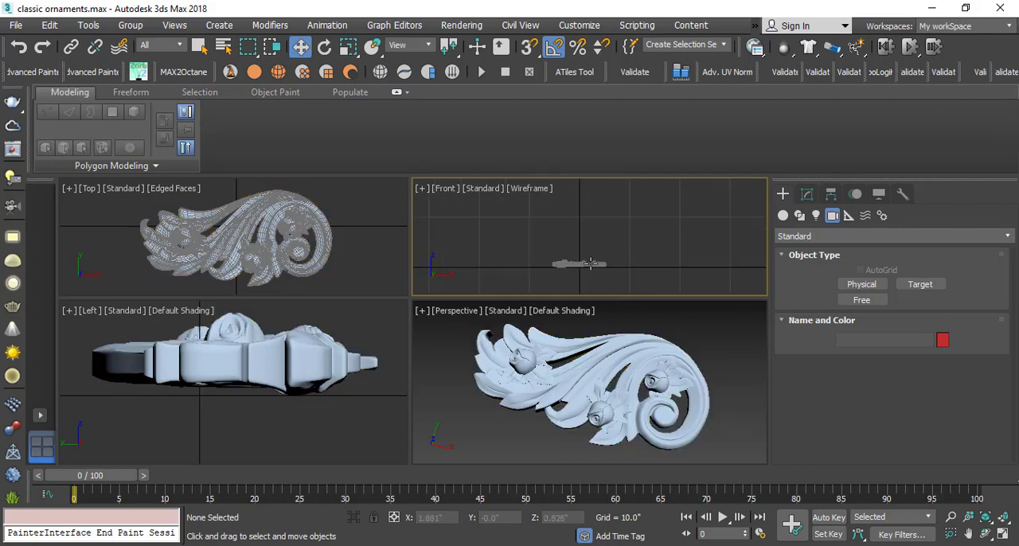
middle_click_drag(568, 260, 541, 270)
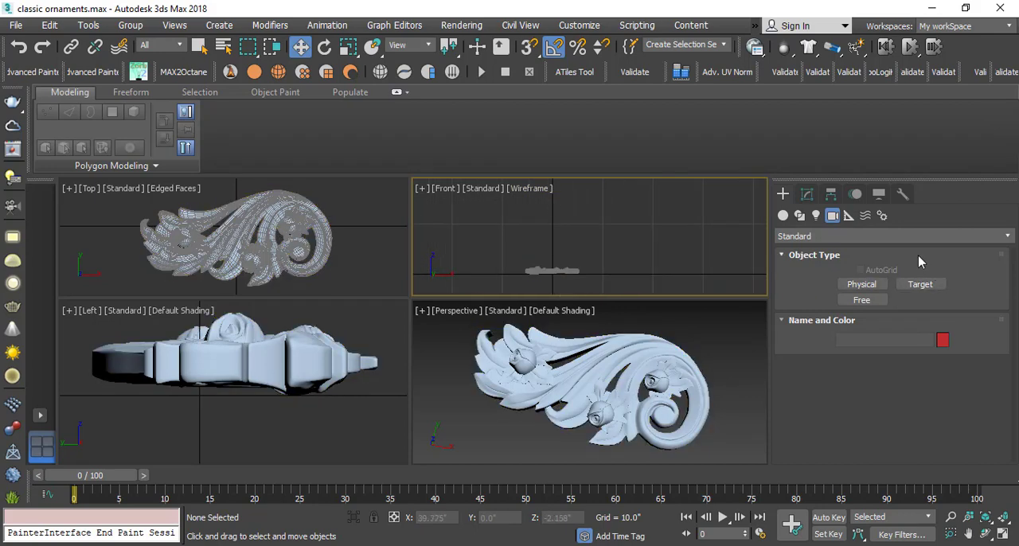
left_click(861, 285)
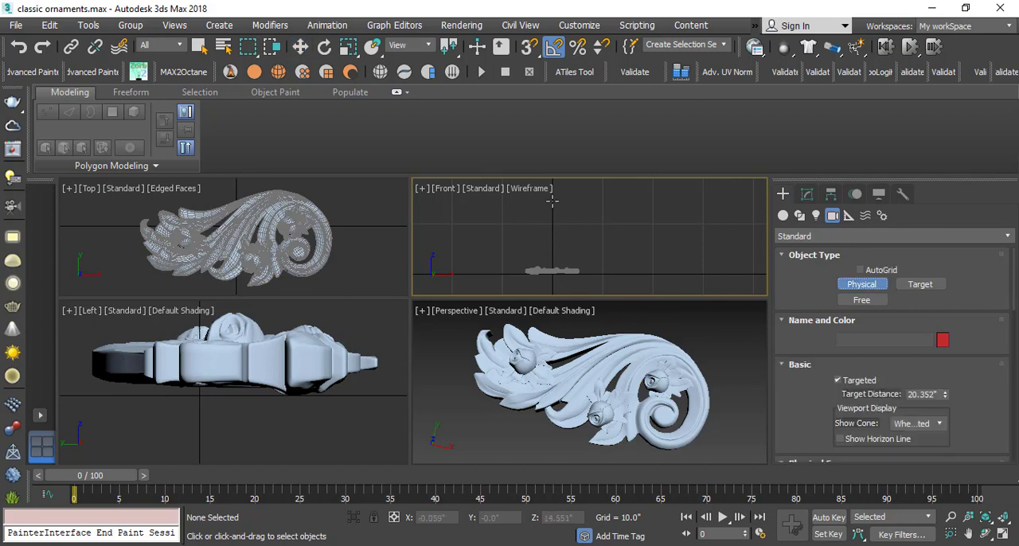
left_click_drag(552, 204, 552, 271)
left_click_drag(553, 271, 551, 272)
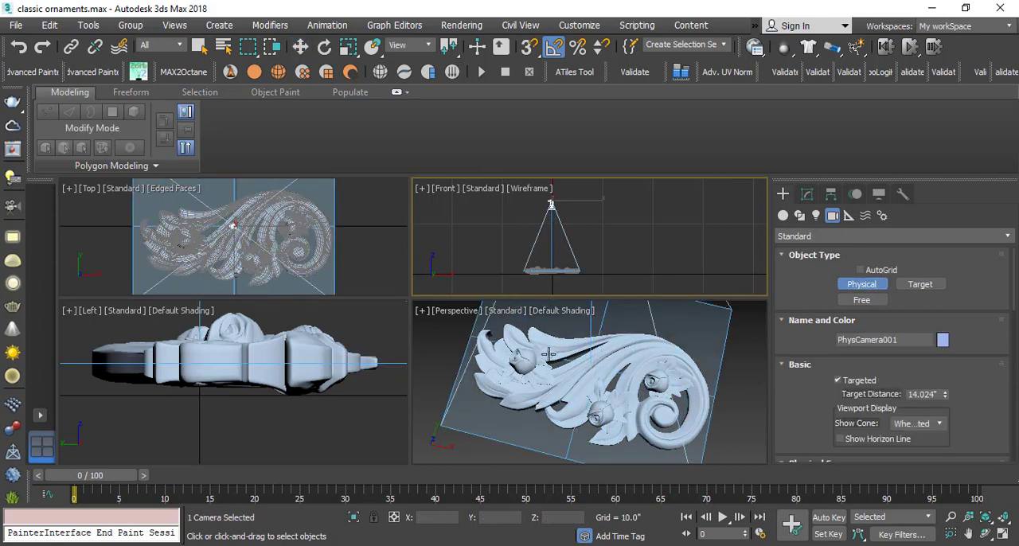
Change the Left viewport to the new physical camera's view and switch to the Move tool.
right_click(202, 374)
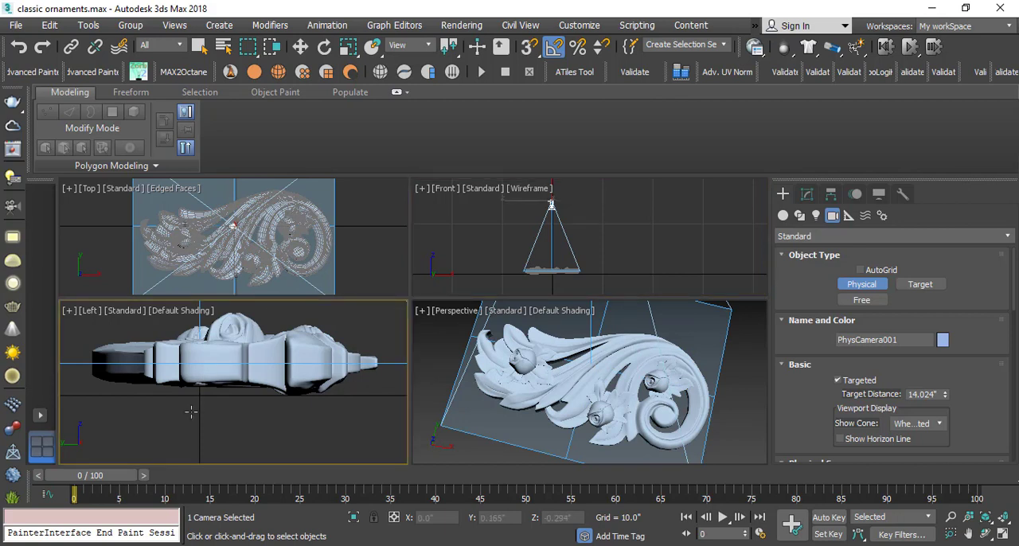
key("c")
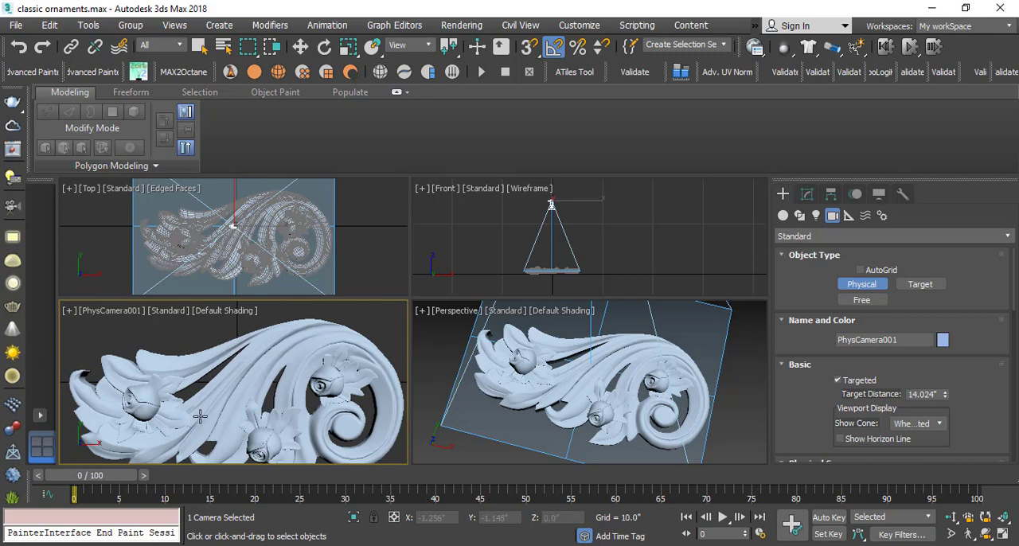
key("w")
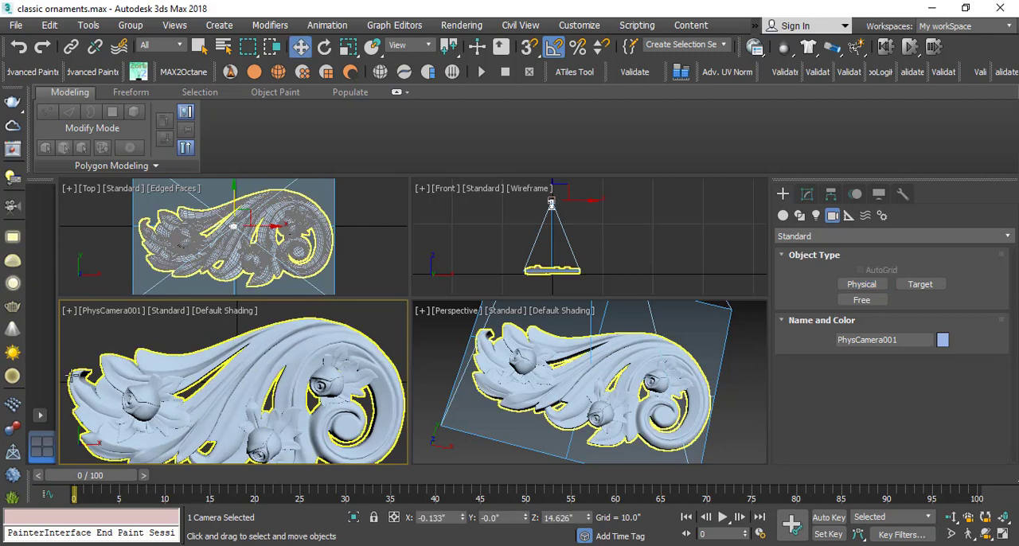
Show safe frames in the physical camera view, then centre and dolly the camera back to about Z 17.57" so the whole ornament fits with margin.
left_click(92, 314)
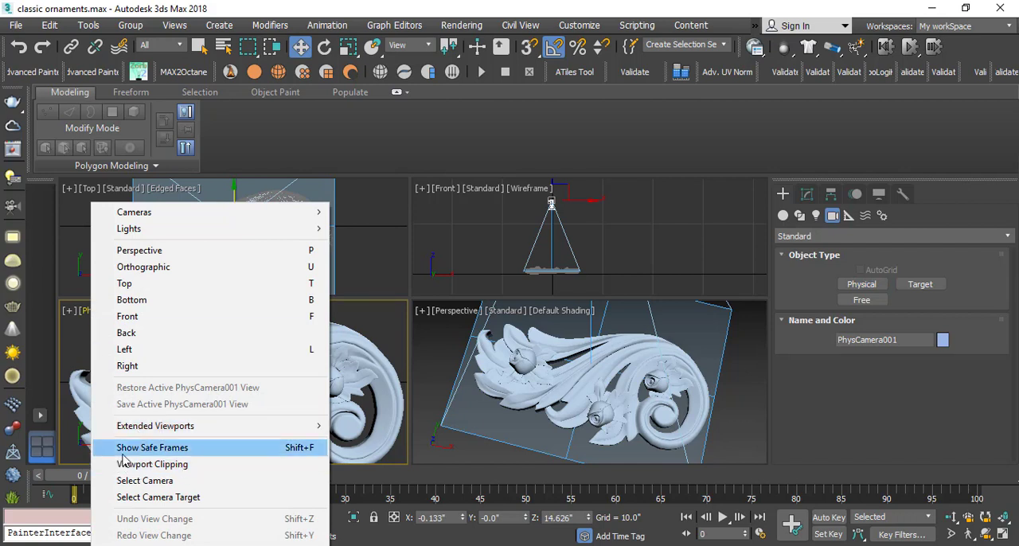
left_click(211, 456)
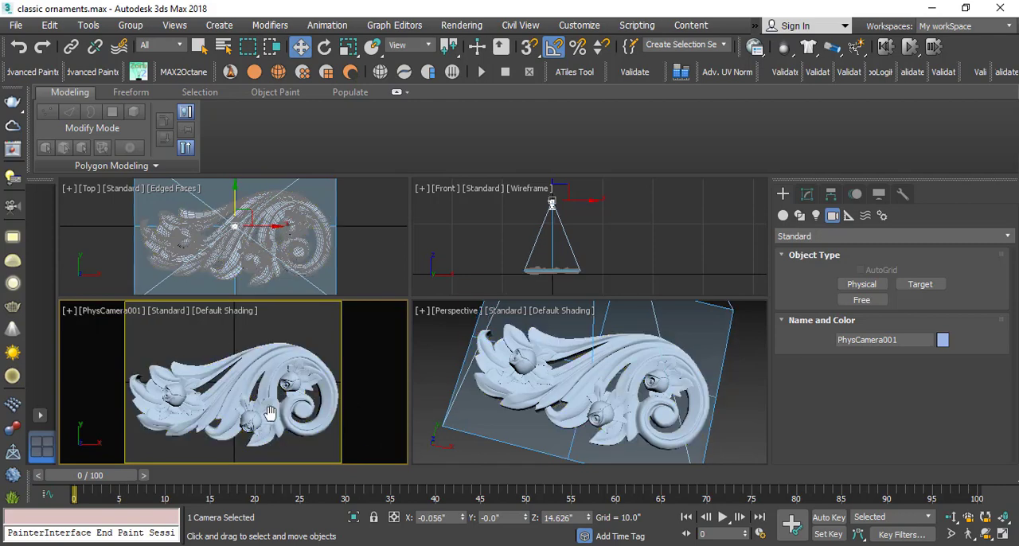
middle_click_drag(272, 415, 268, 413)
left_click(951, 517)
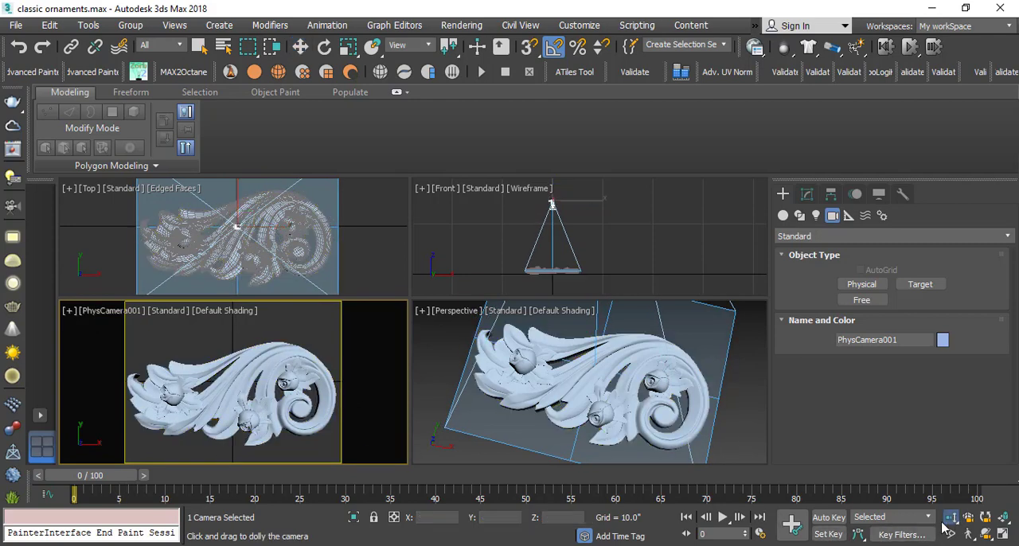
left_click_drag(280, 366, 231, 390)
key("w")
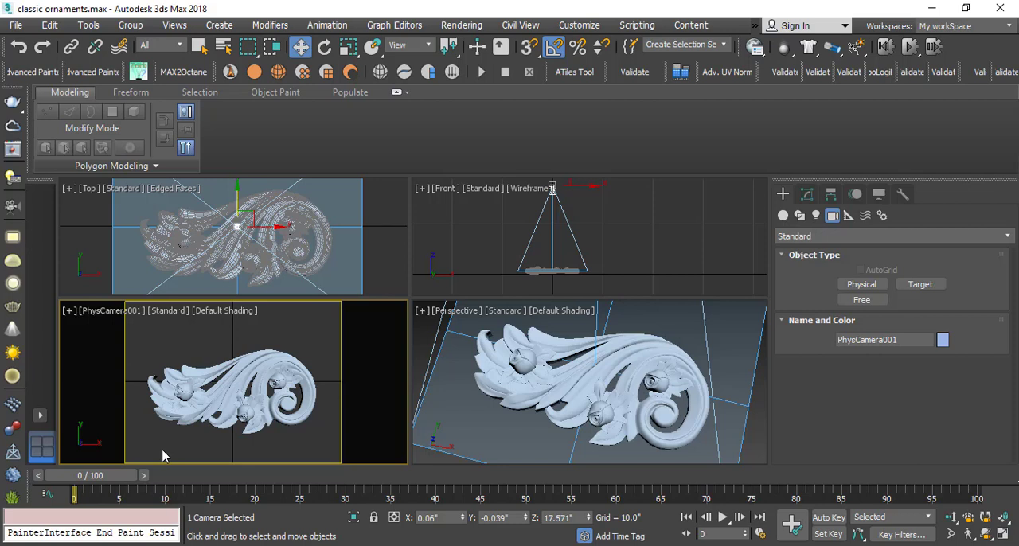
Set the render output size to 4196 by 4196 pixels.
key("F10")
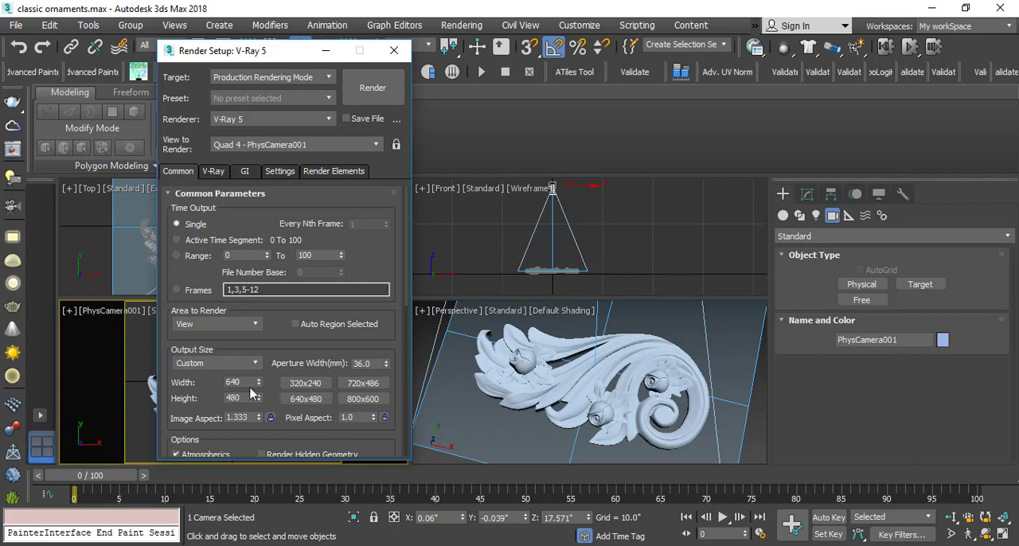
left_click_drag(249, 381, 182, 376)
type("4196")
key("Tab")
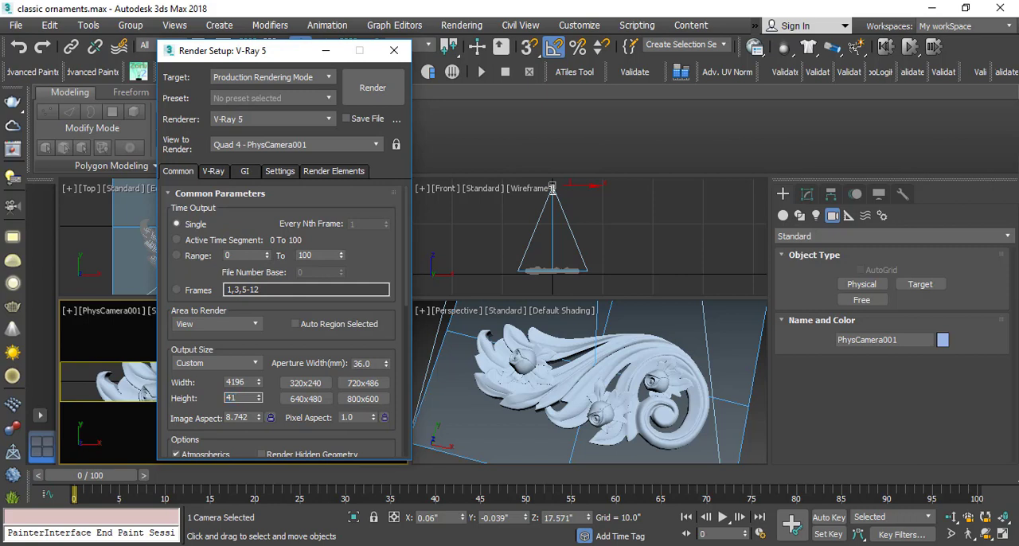
type("4196")
key("Return")
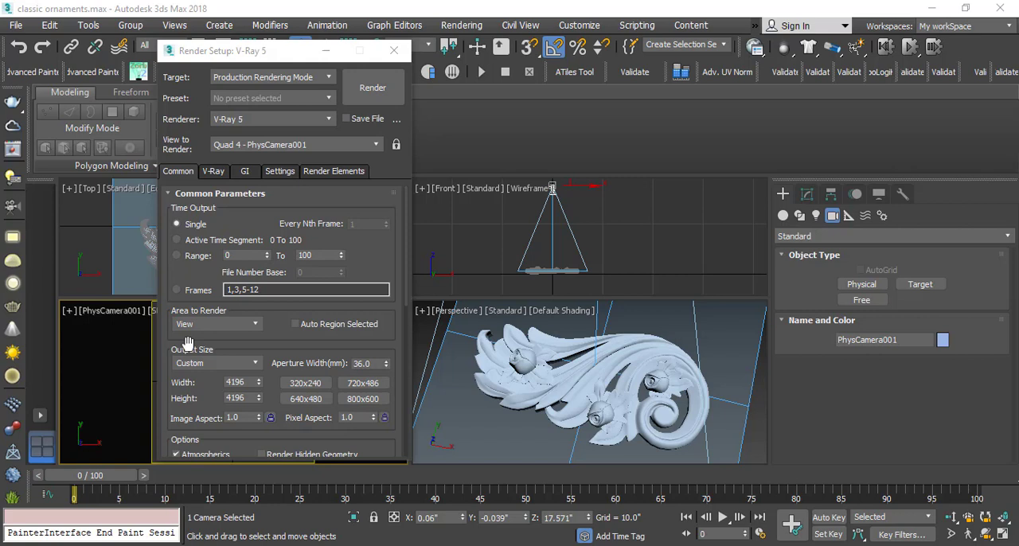
Add the VRayZDepth and VRayExtraTex render elements to the V-Ray render setup.
left_click(351, 171)
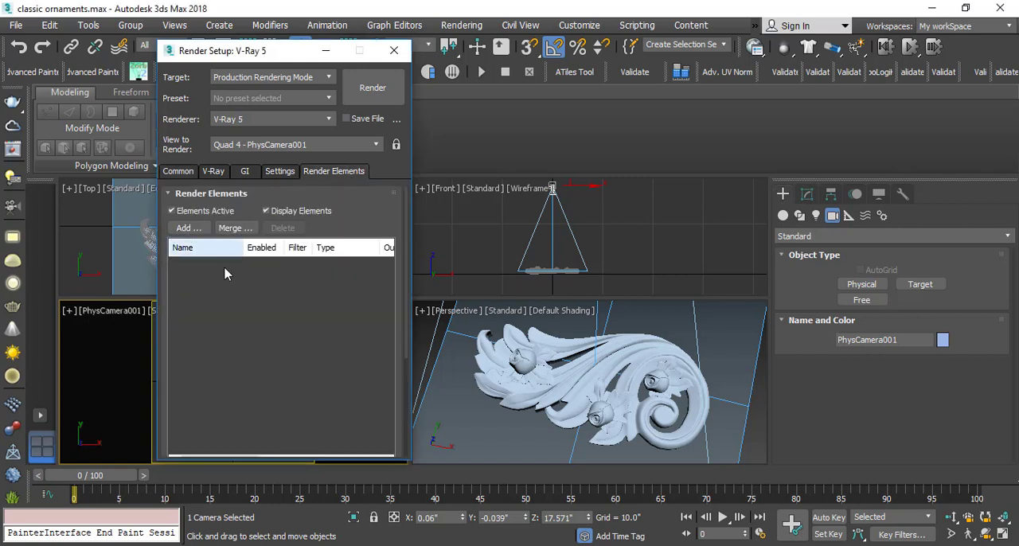
left_click(188, 228)
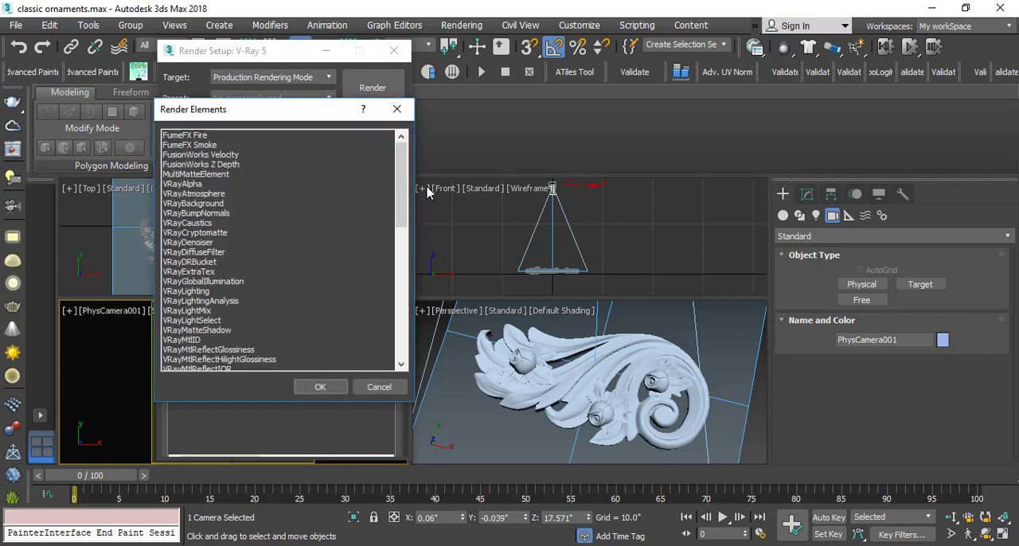
left_click_drag(402, 159, 397, 336)
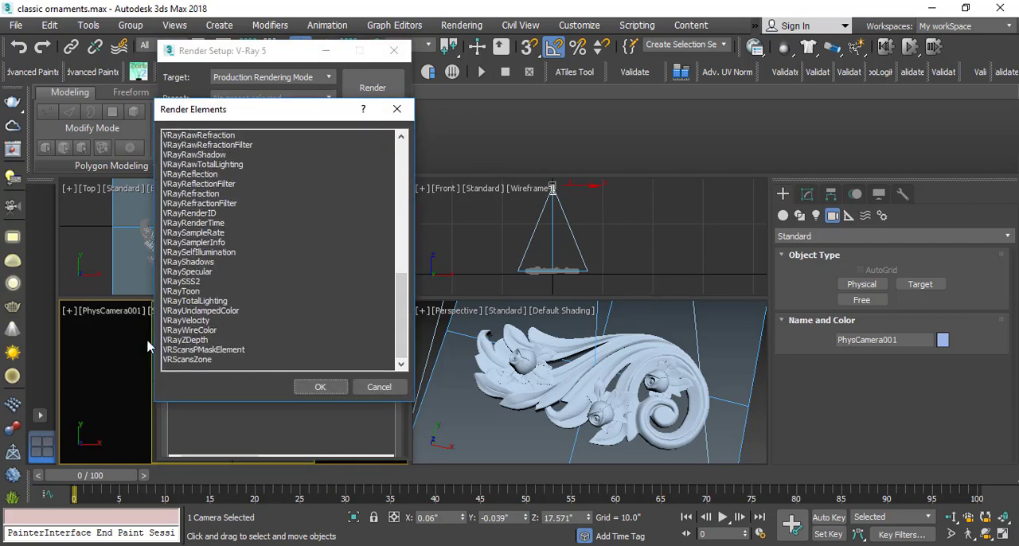
double_click(189, 341)
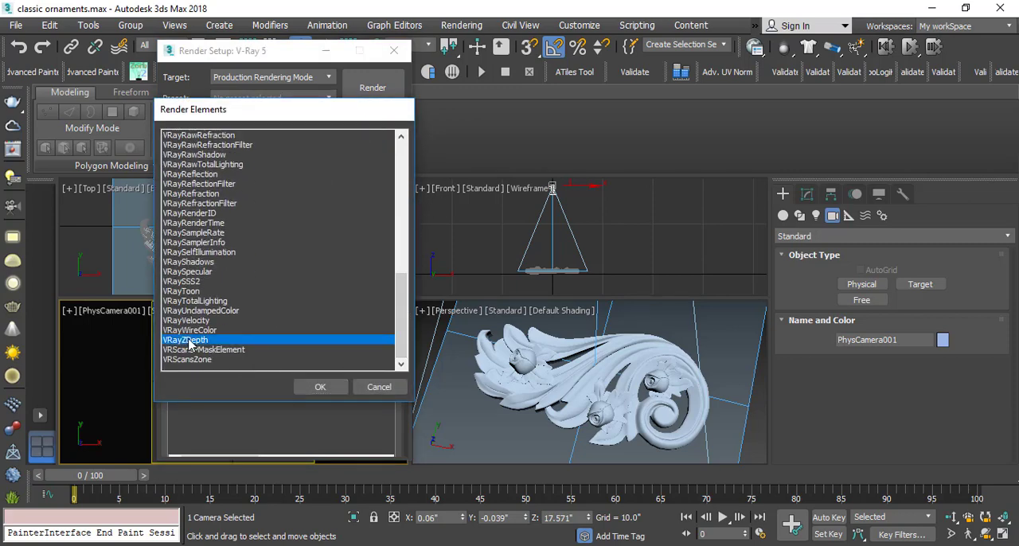
left_click(186, 228)
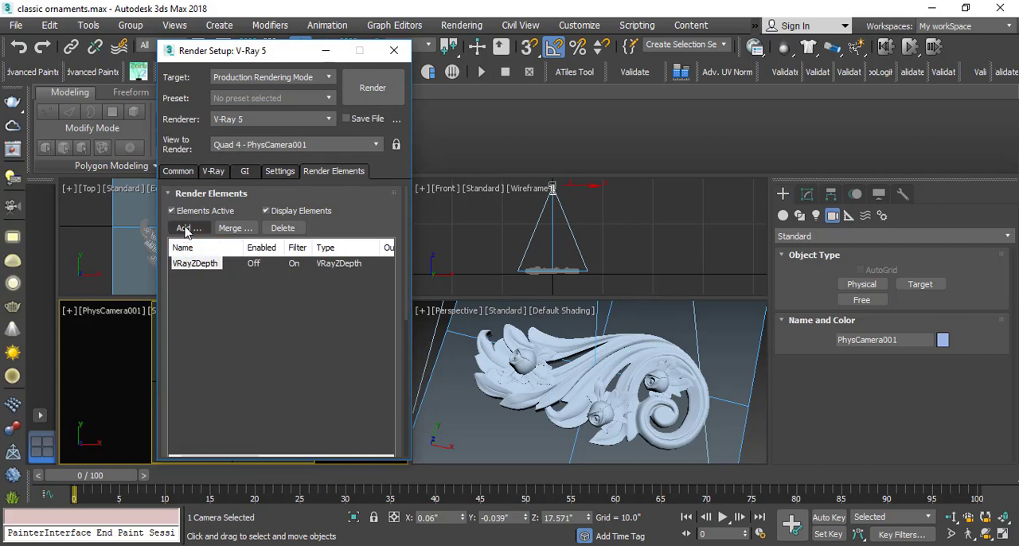
left_click_drag(396, 184, 401, 215)
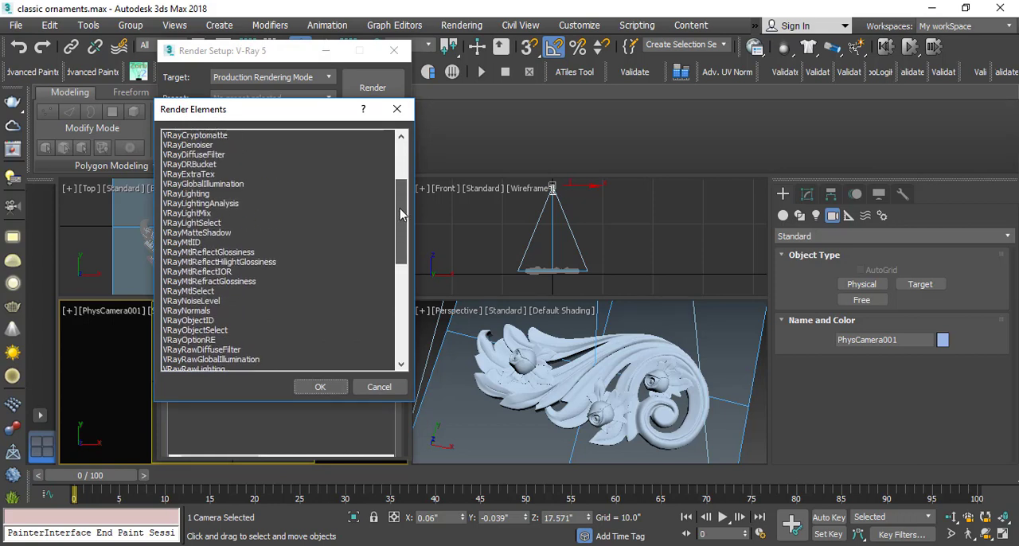
double_click(205, 174)
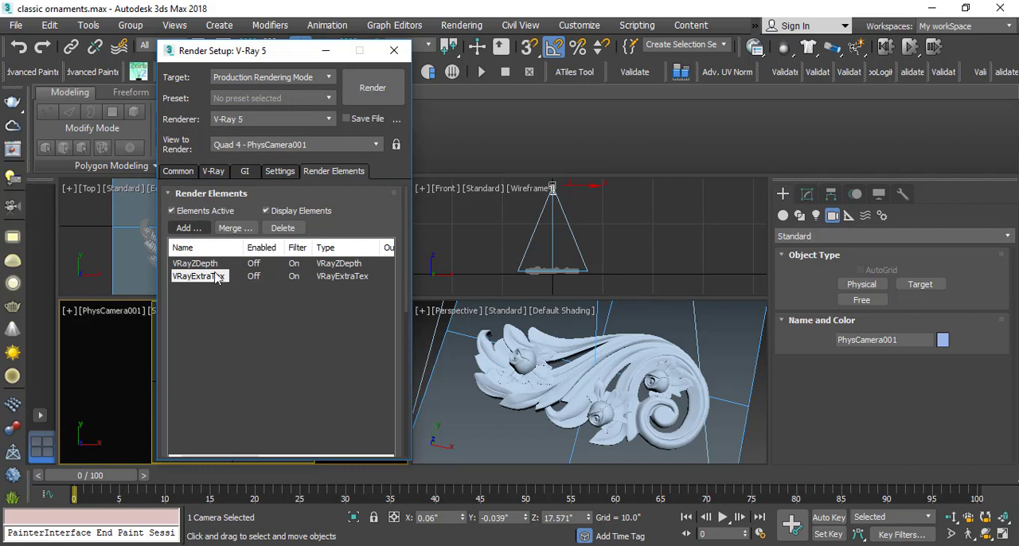
Assign a VRayDirt map as the texture of the VRayExtraTex render element.
left_click_drag(352, 223, 330, 21)
left_click_drag(173, 402, 183, 267)
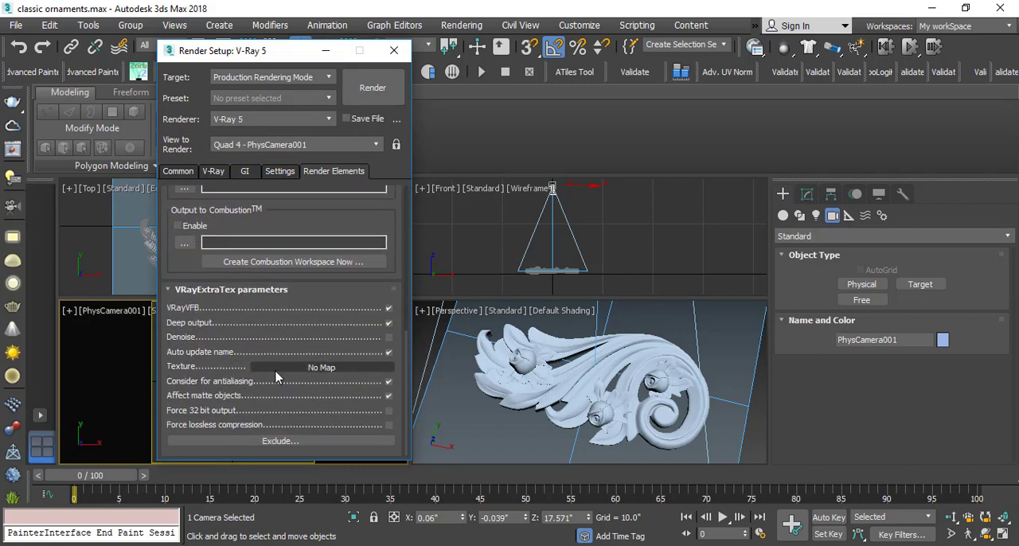
left_click(321, 368)
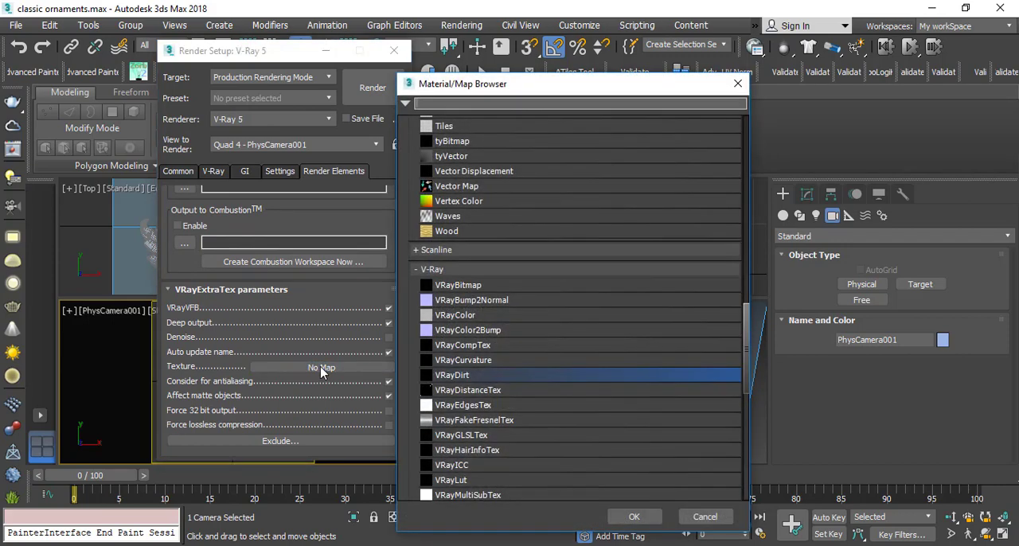
double_click(459, 377)
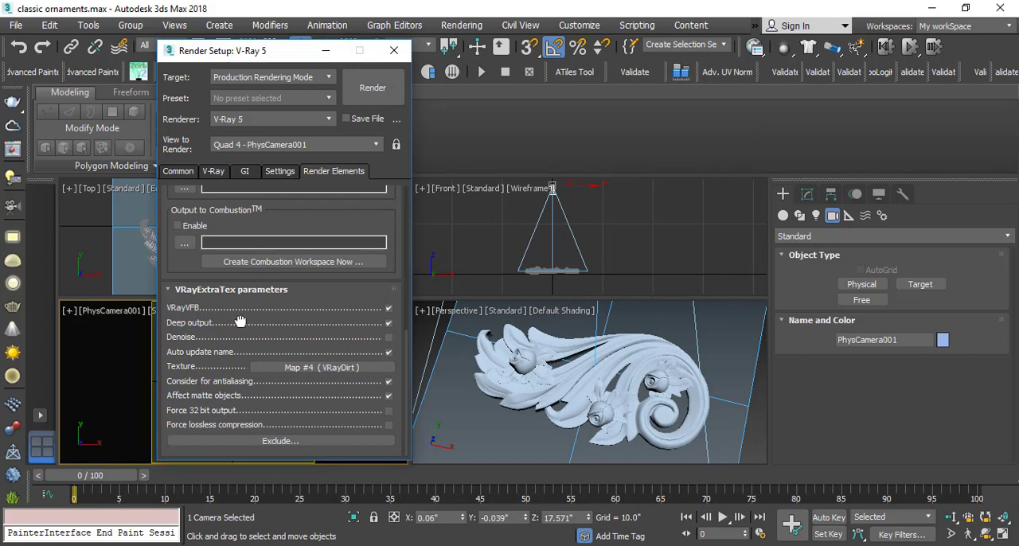
Select the VRayZDepth render element and bring its depth parameters into view.
scroll(241, 319, "up", 5)
left_click_drag(161, 255, 164, 440)
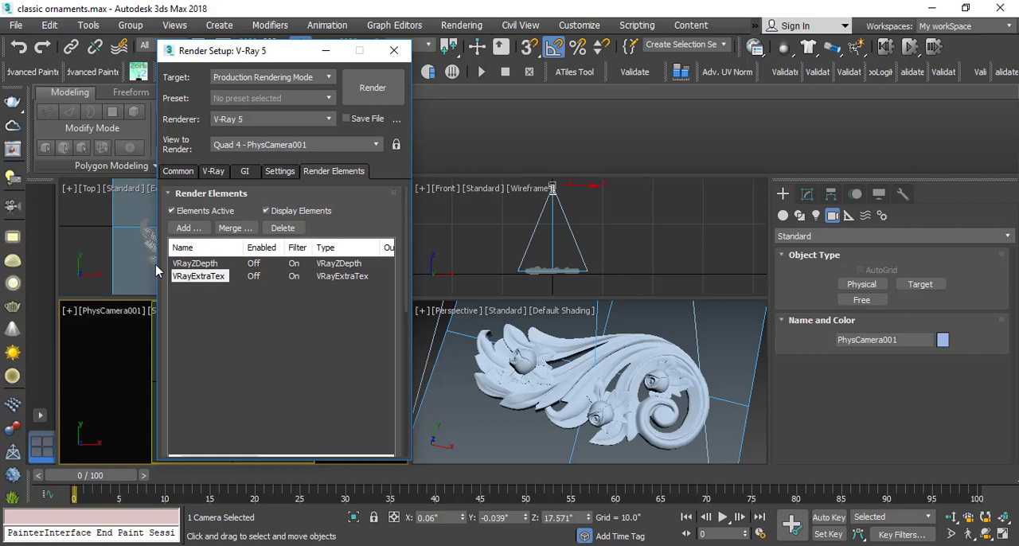
left_click(193, 265)
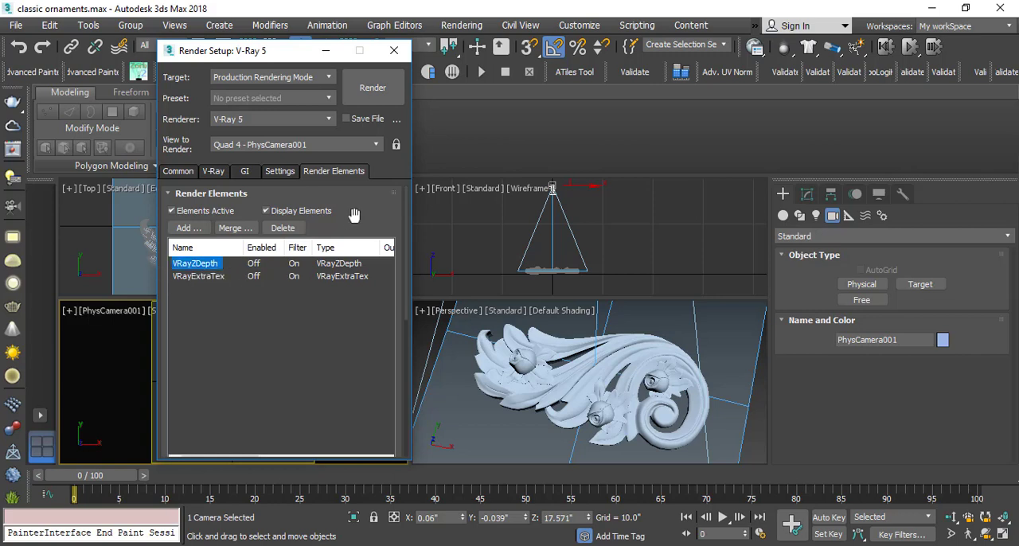
scroll(191, 335, "down", 10)
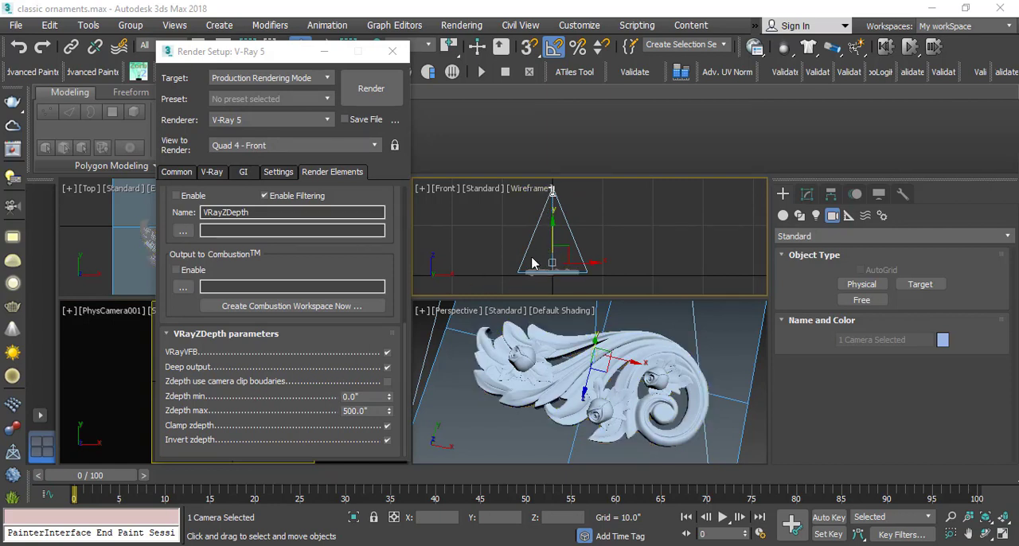
Draw a Tape helper about 16.36" long in the front view, from the camera down to the ornament's highest point, and show its length.
left_click(849, 215)
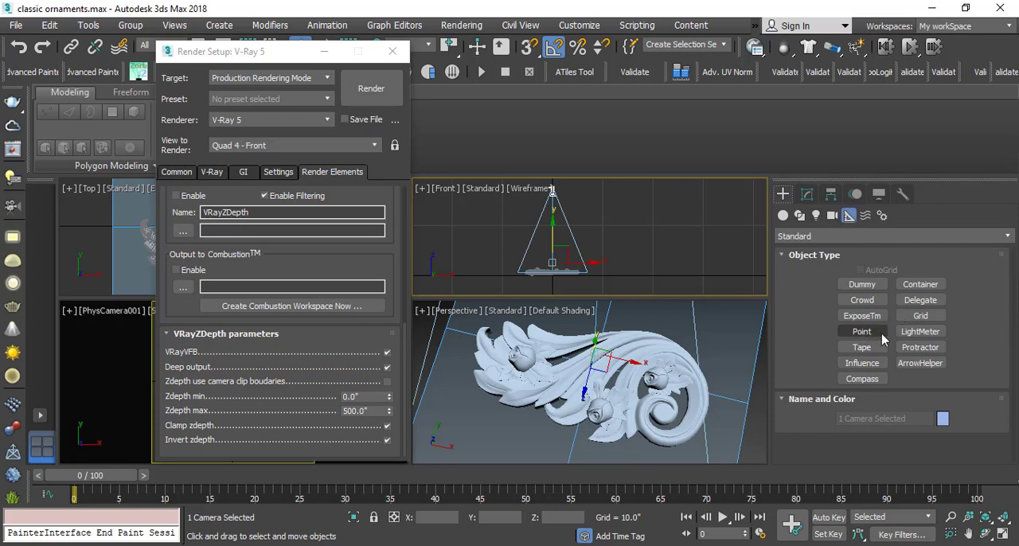
left_click(862, 348)
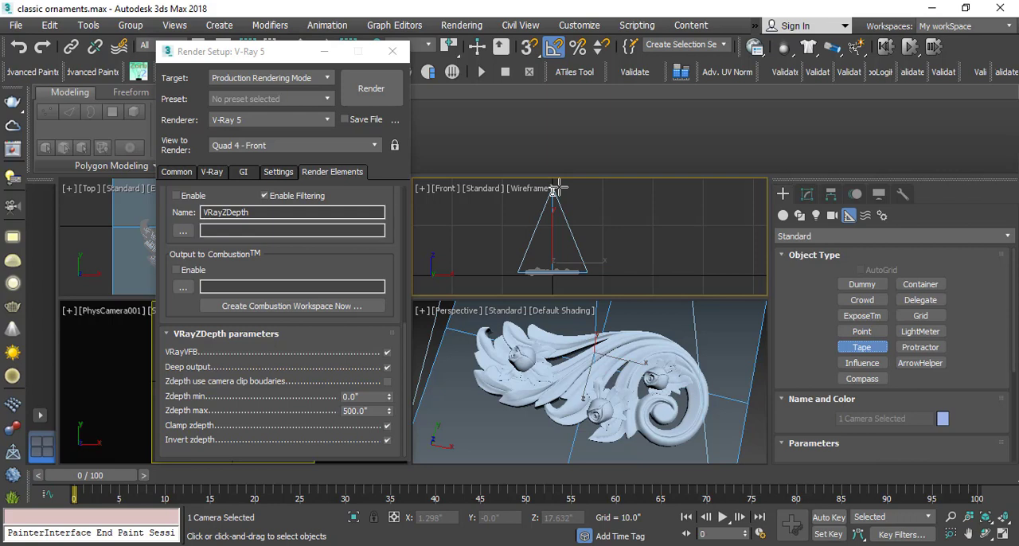
left_click_drag(556, 188, 555, 249)
scroll(560, 272, "up", 4)
scroll(557, 267, "up", 2)
scroll(554, 258, "up", 2)
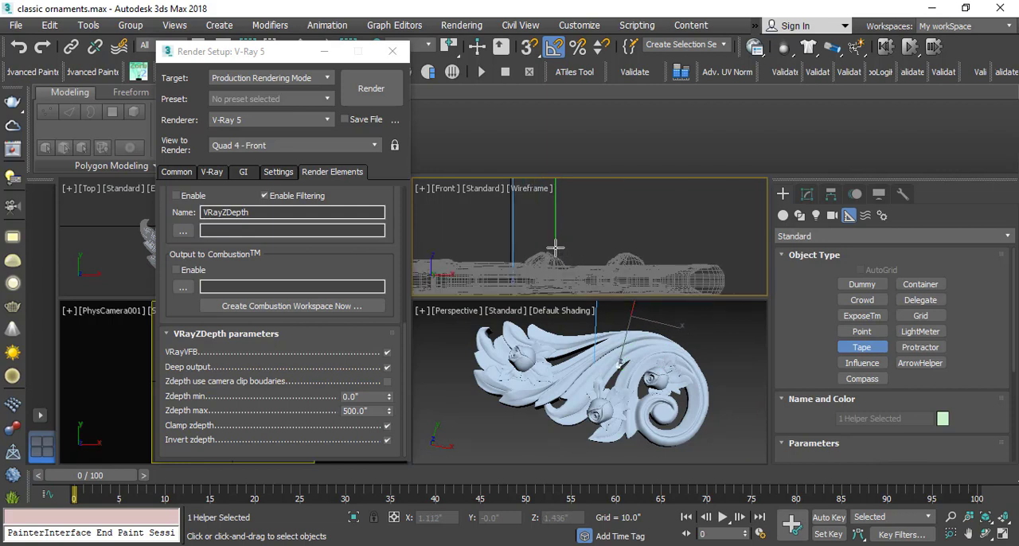
left_click_drag(554, 251, 555, 252)
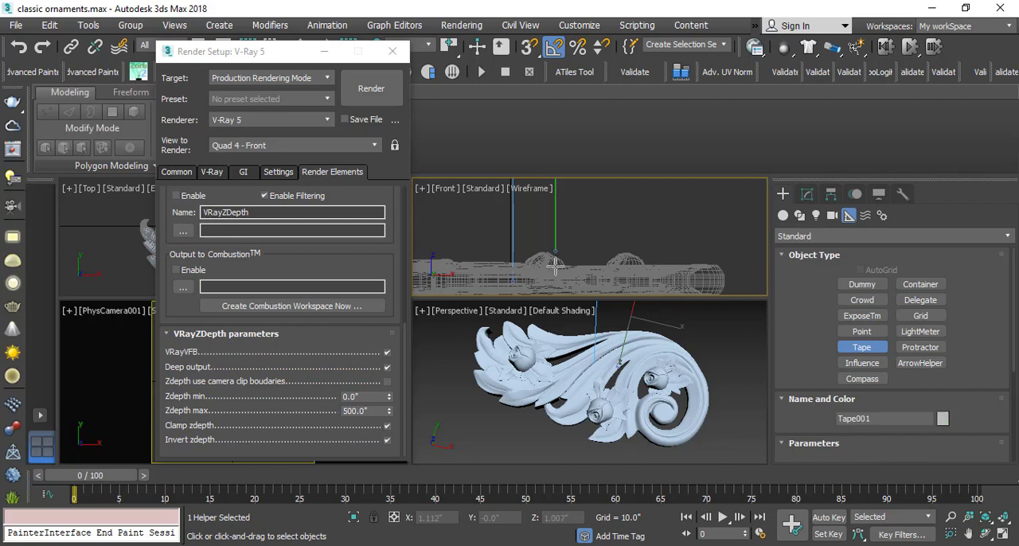
left_click(808, 196)
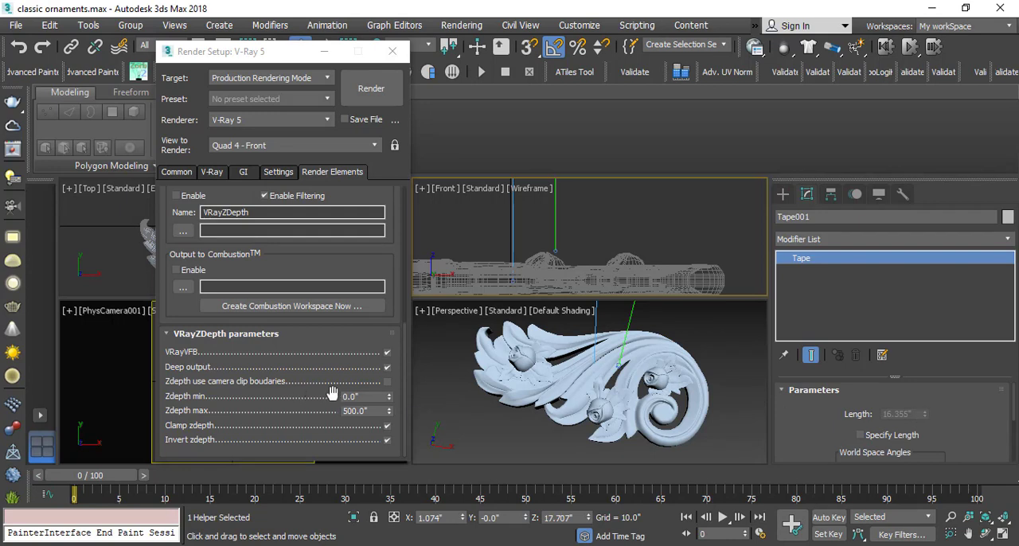
Set the VRayZDepth element's Zdepth min to 16.1", just above the ornament's highest point.
left_click_drag(359, 398, 313, 397)
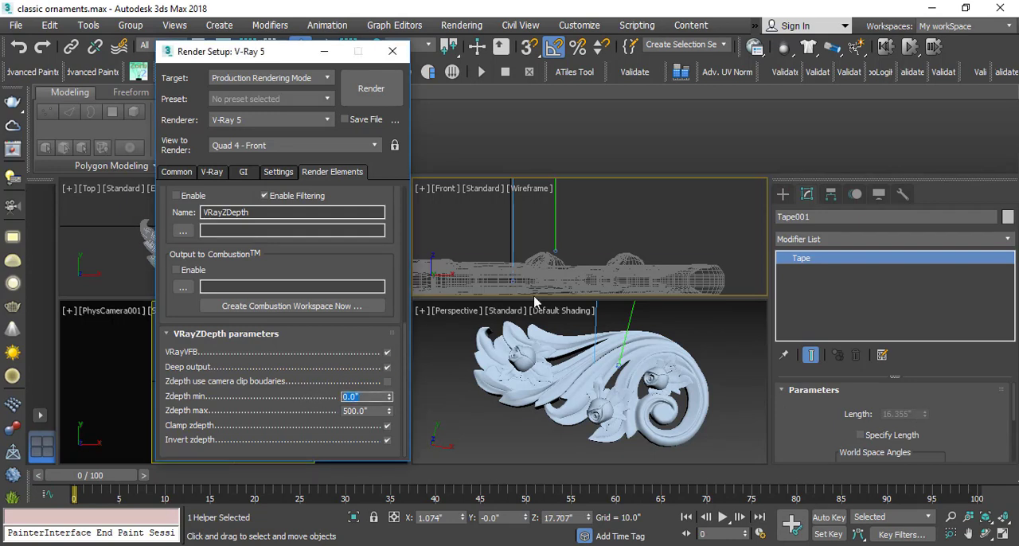
scroll(535, 256, "down", 8)
mouse_move(537, 223)
middle_mouse_down()
mouse_move(538, 258)
mouse_move(548, 226)
middle_mouse_up()
scroll(526, 236, "up", 7)
scroll(561, 215, "down", 6)
scroll(562, 216, "down", 3)
middle_click_drag(563, 258, 562, 246)
scroll(566, 248, "up", 9)
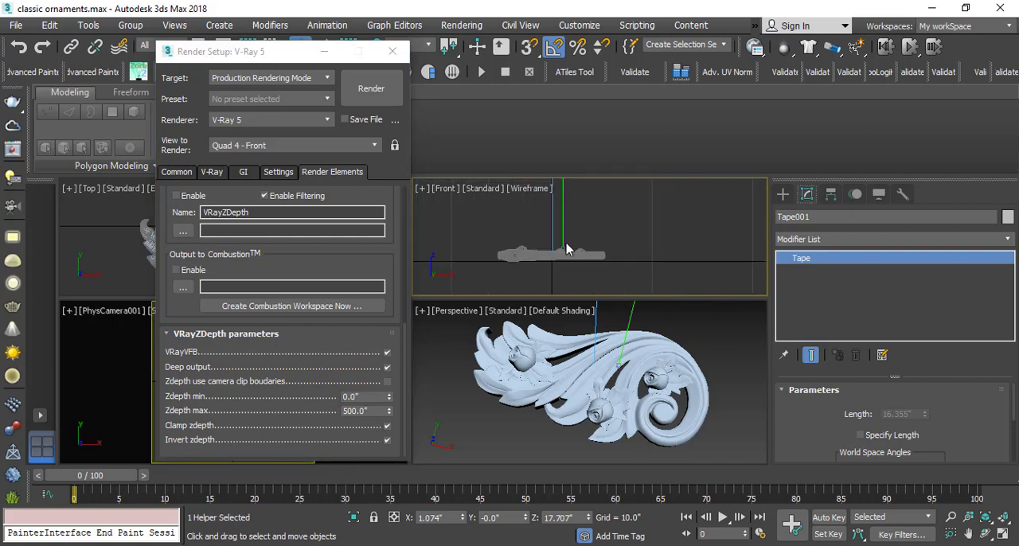
left_click(357, 396)
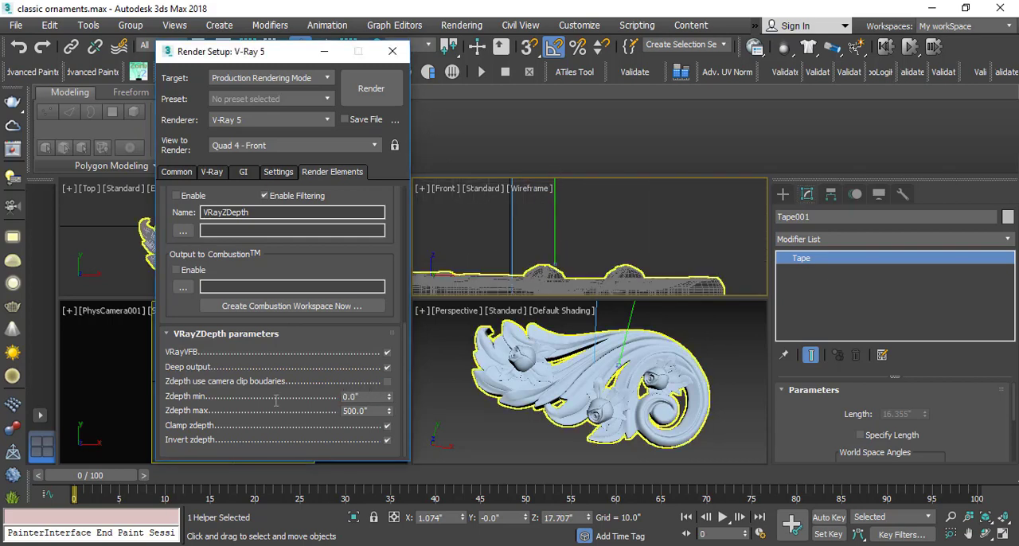
left_click_drag(366, 396, 314, 392)
type("16")
Give the tape helper a specified length and extend it to 17.87" so it reaches just below the ornament's underside.
left_click(860, 435)
scroll(569, 227, "up", 4)
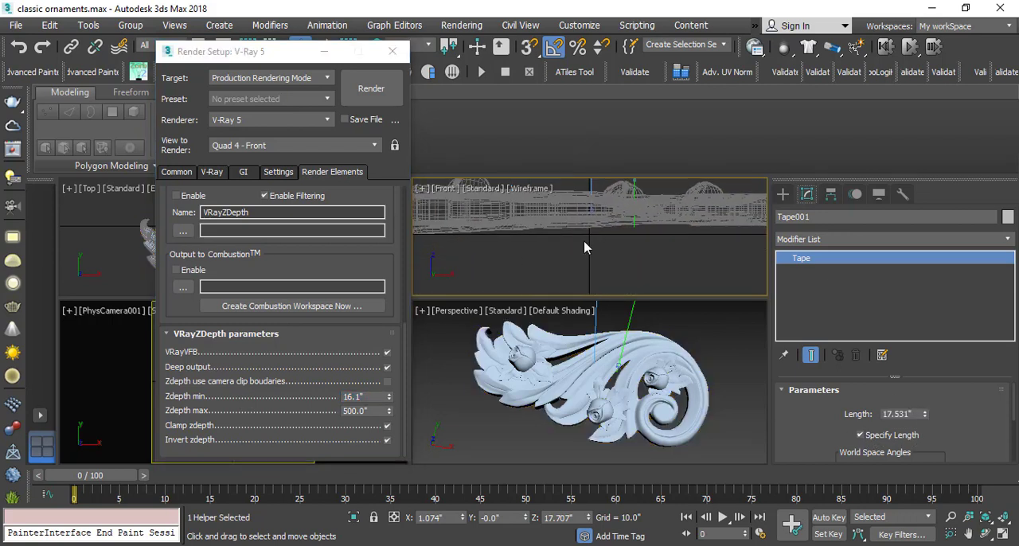
scroll(525, 242, "up", 2)
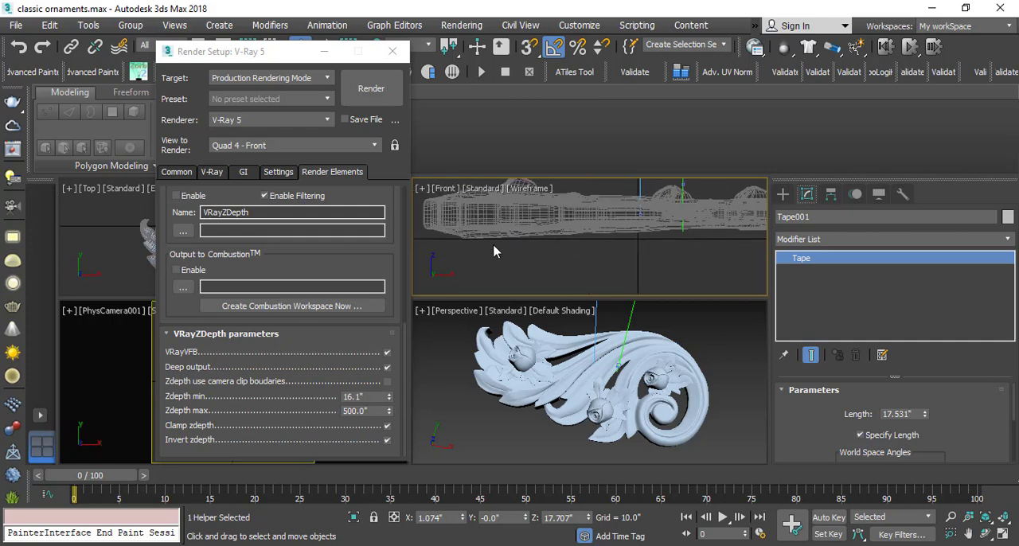
left_click(466, 239)
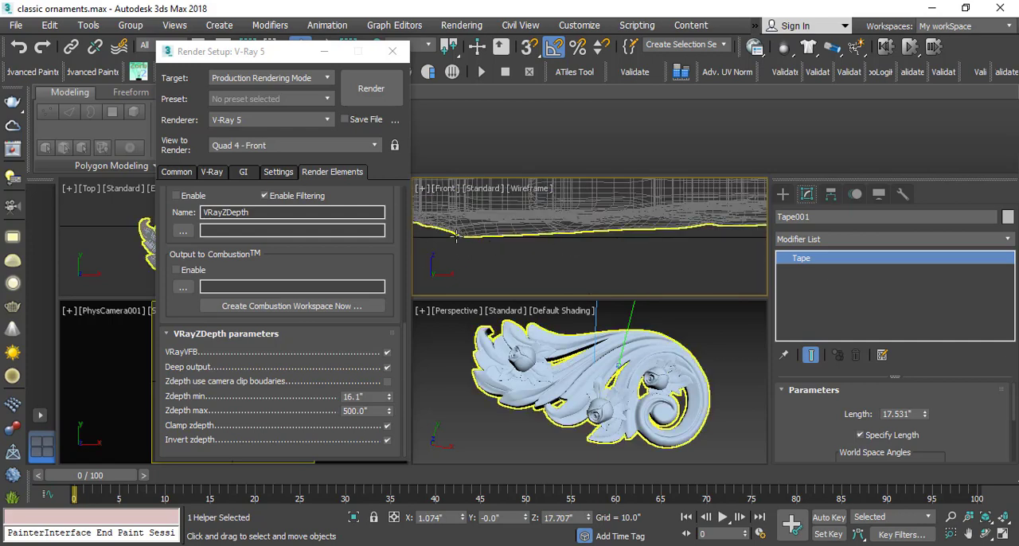
scroll(465, 239, "down", 5)
left_click_drag(925, 412, 925, 410)
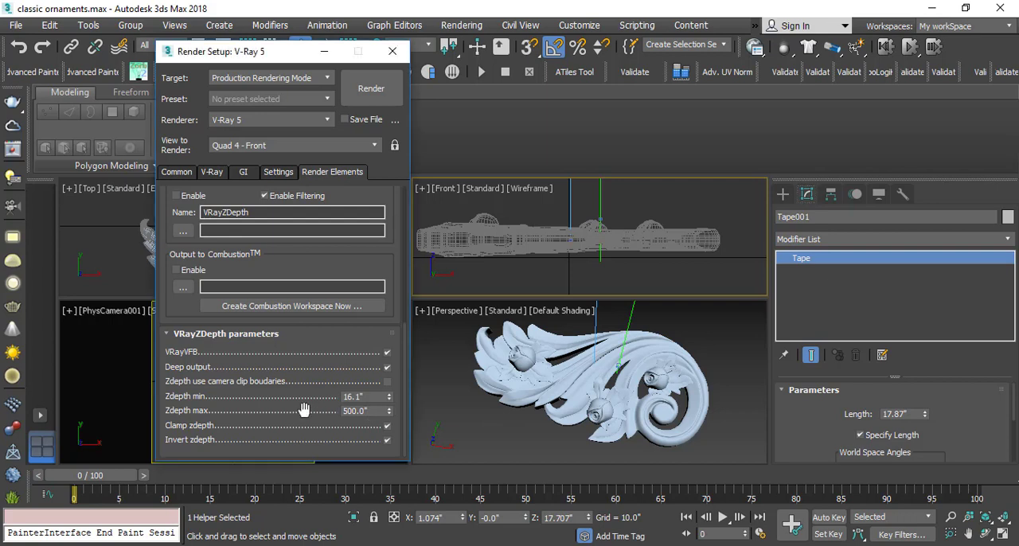
Set the VRayZDepth element's Zdepth max to 17.8" and render the PhysCamera001 view.
double_click(372, 411)
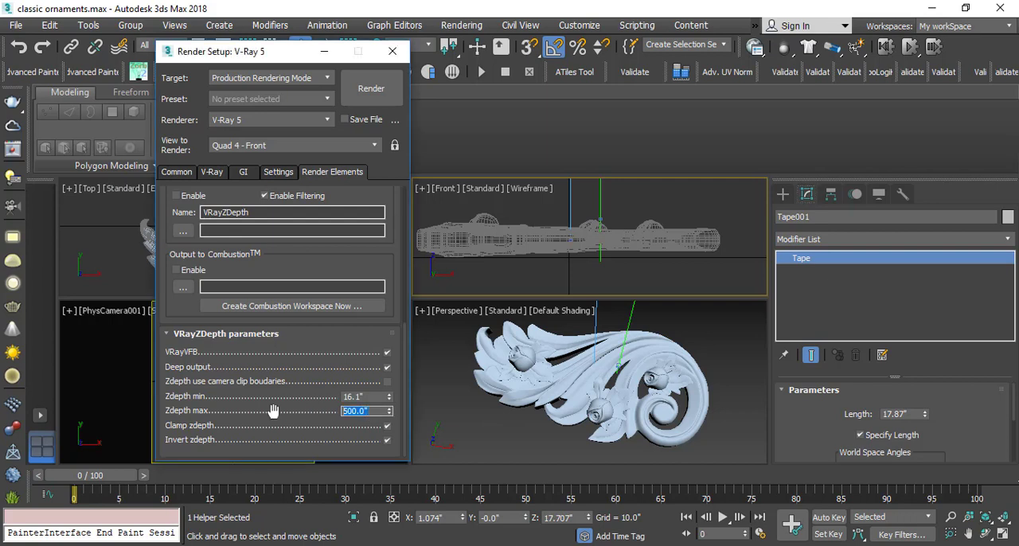
type("17.8")
right_click(137, 362)
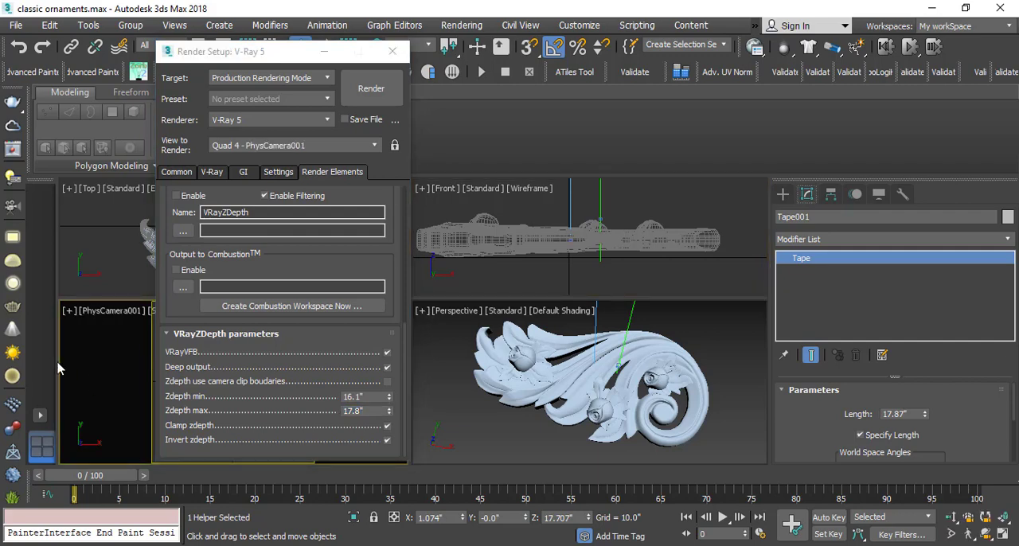
left_click(371, 88)
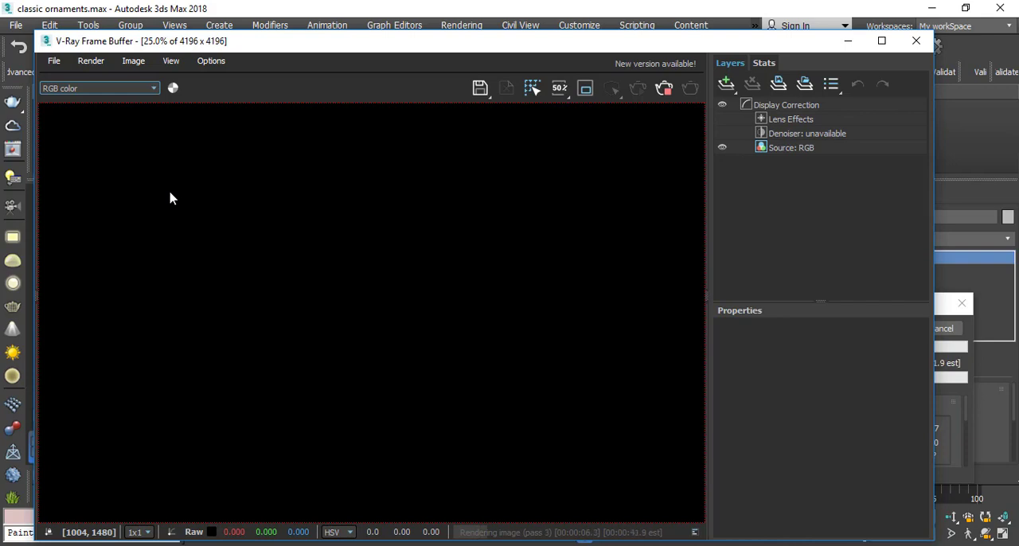
Compare the VRayZDepth and VRayExtraTex_Map #4 passes in the frame buffer, ending on the VRayZDepth channel.
left_click(82, 89)
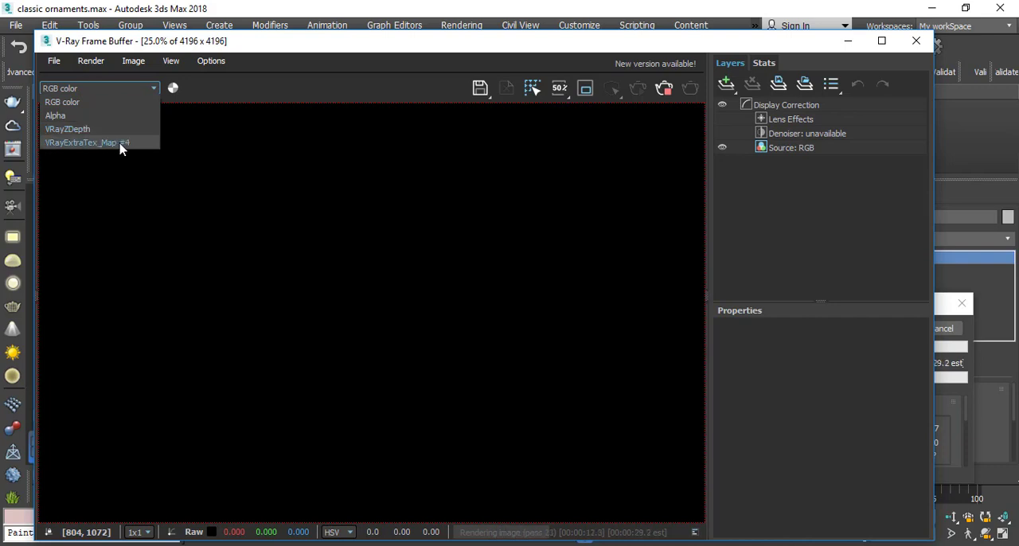
left_click(60, 133)
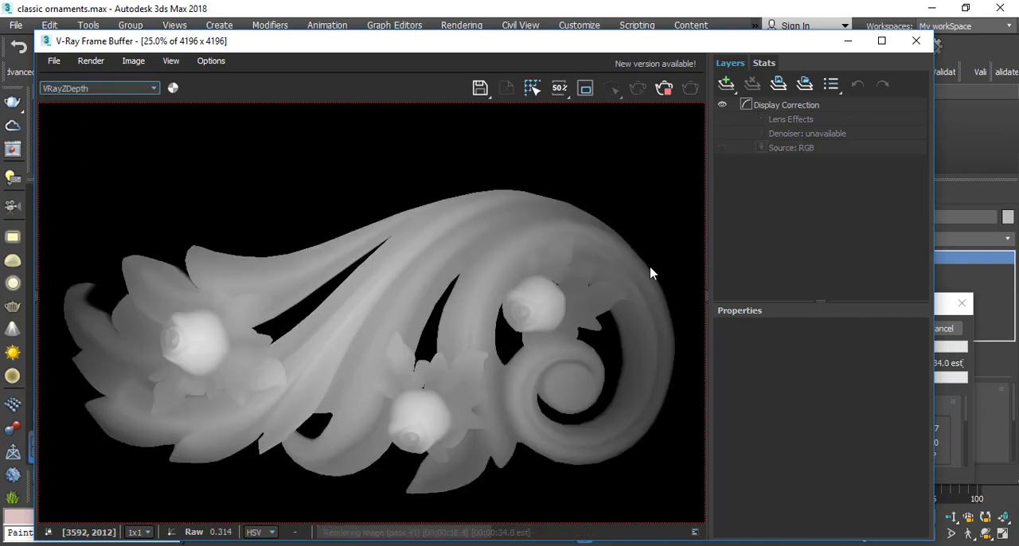
left_click(78, 91)
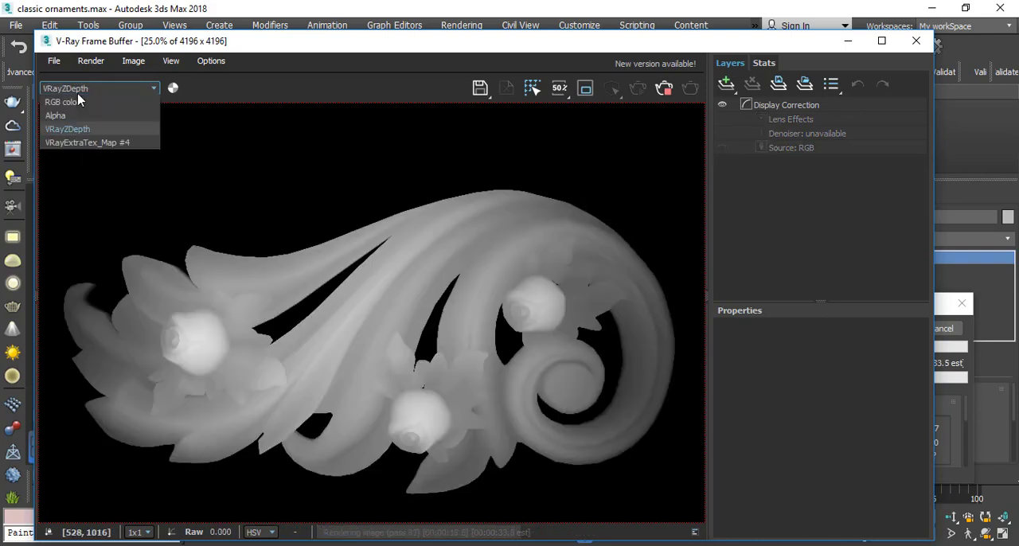
left_click(79, 143)
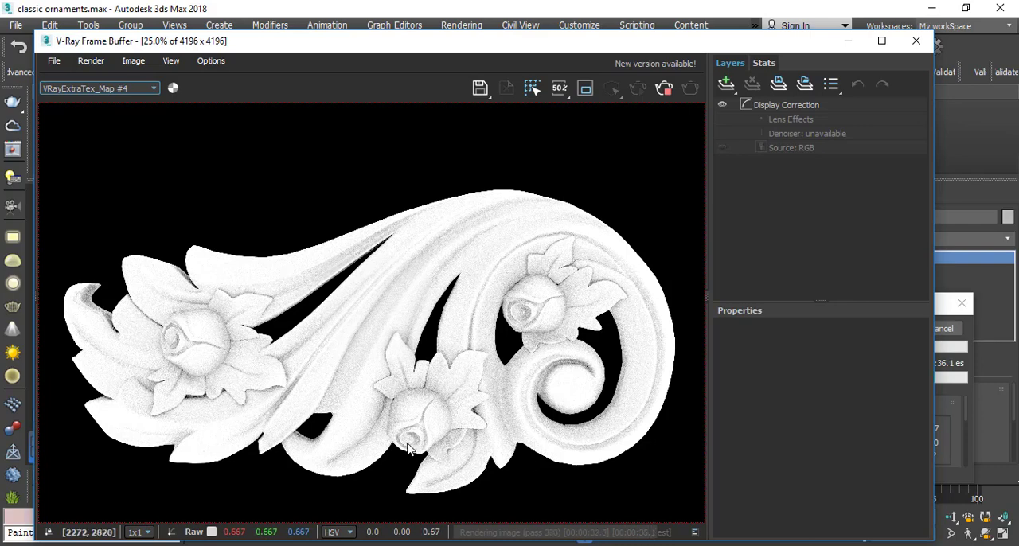
left_click(104, 89)
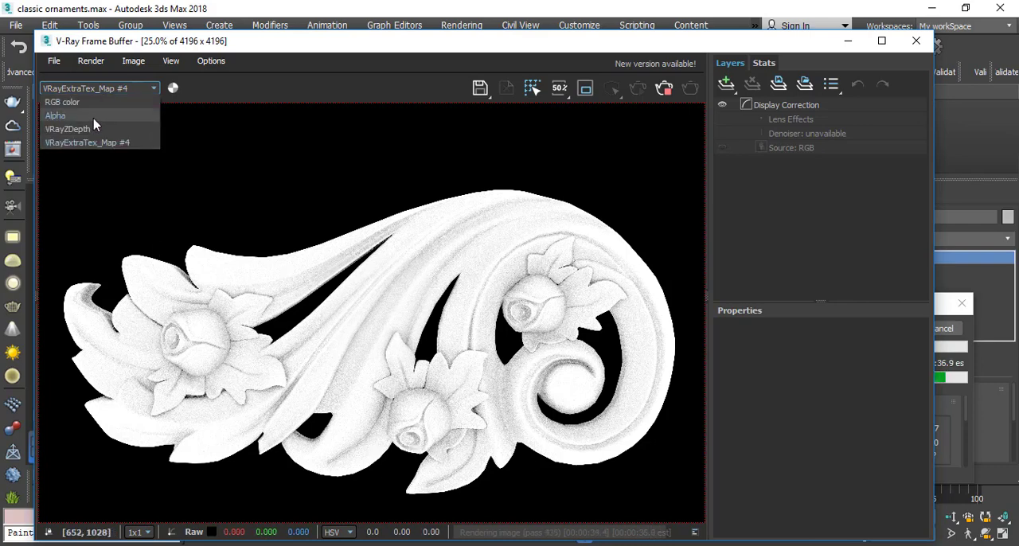
left_click(80, 134)
key("Down")
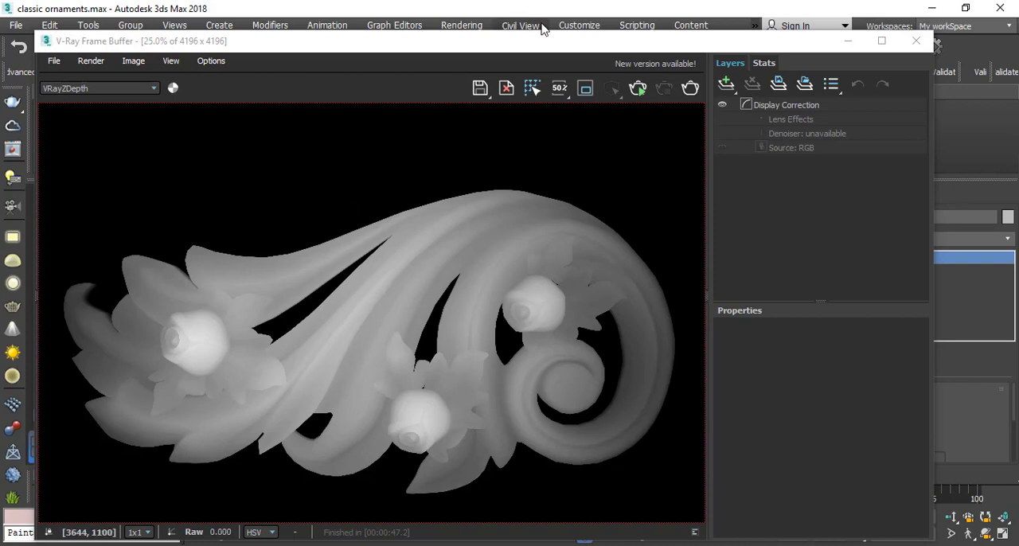
Close the Render Setup dialog and move the frame buffer clear of the camera viewport.
left_click_drag(505, 40, 873, 59)
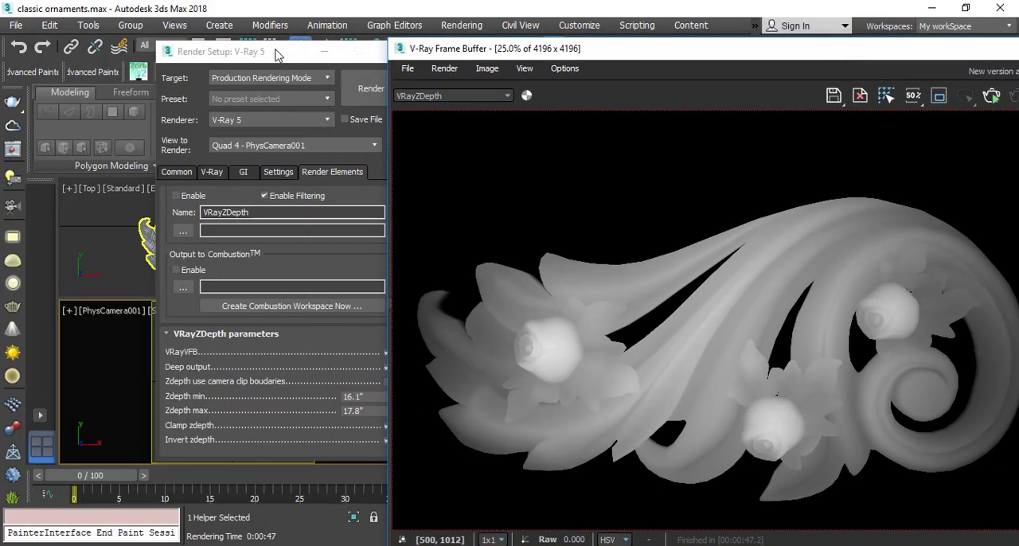
left_click(277, 53)
left_click(404, 51)
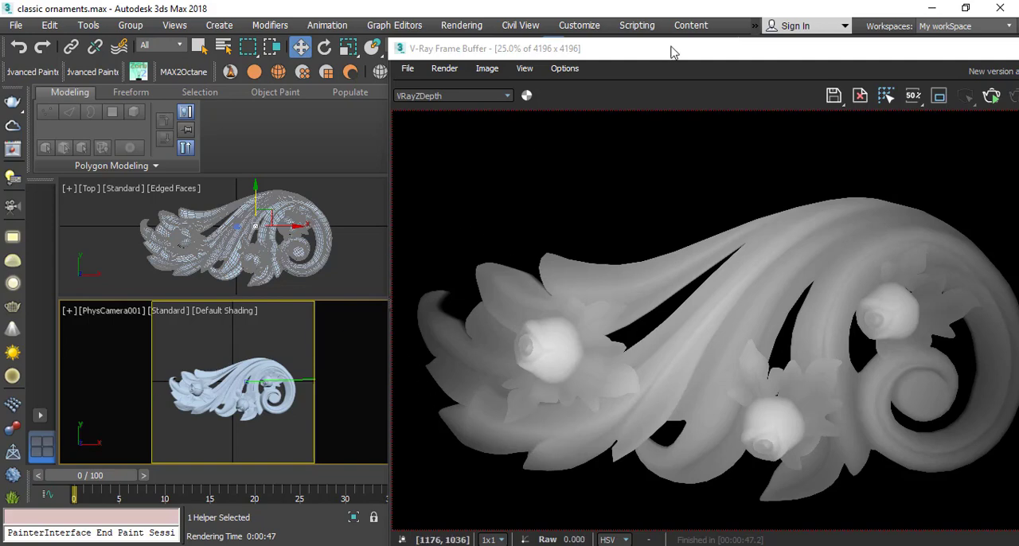
left_click_drag(674, 50, 337, 421)
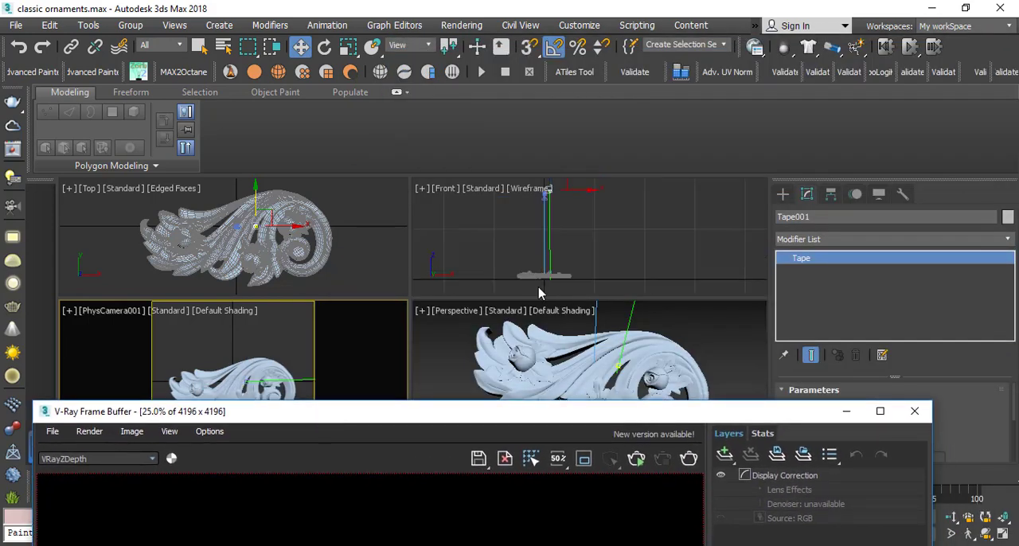
left_click(543, 240)
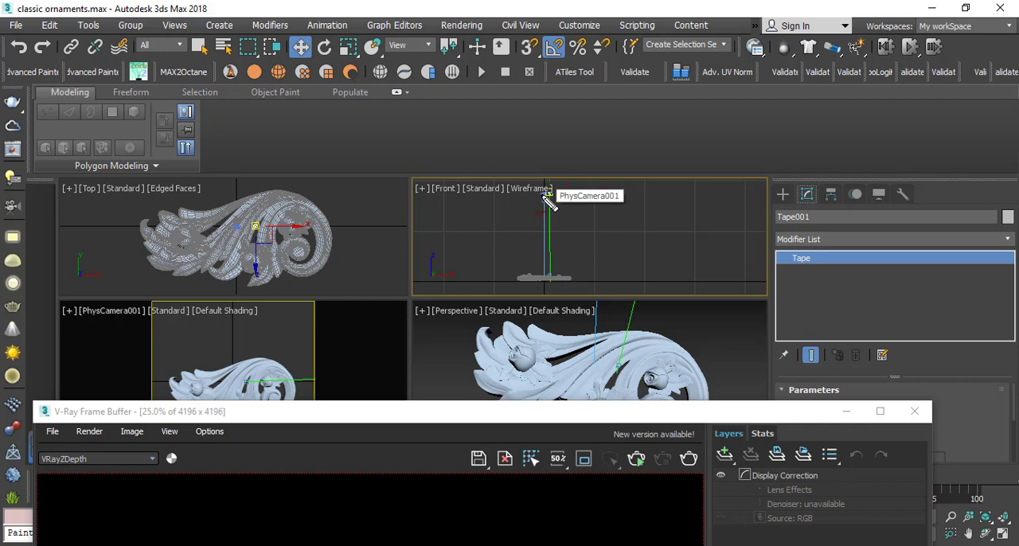
left_click_drag(546, 196, 518, 281)
key("Escape")
left_click_drag(431, 418, 738, 273)
Scale the ornament down uniformly to about two thirds of its size, leaving more empty space around it in the camera view.
left_click(276, 379)
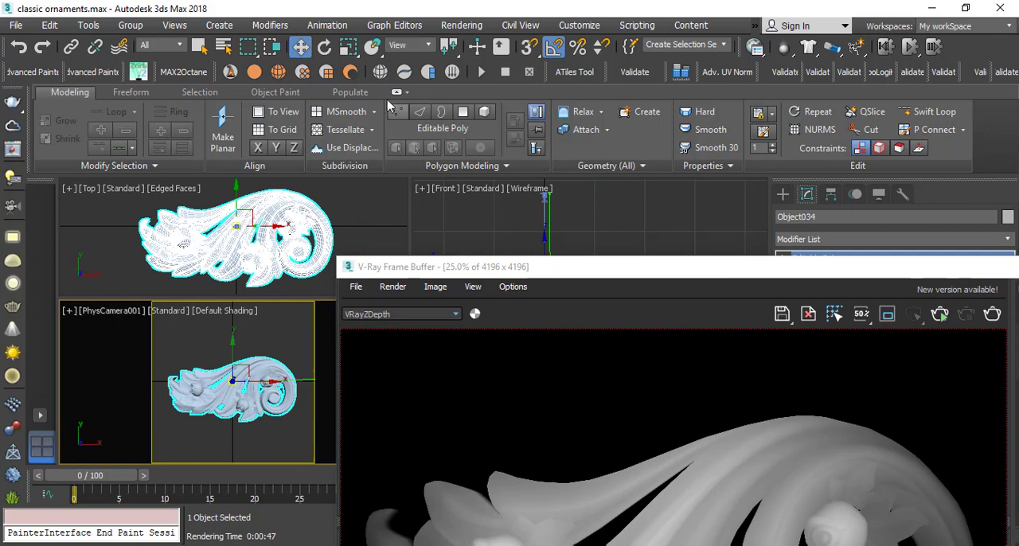
left_click(347, 46)
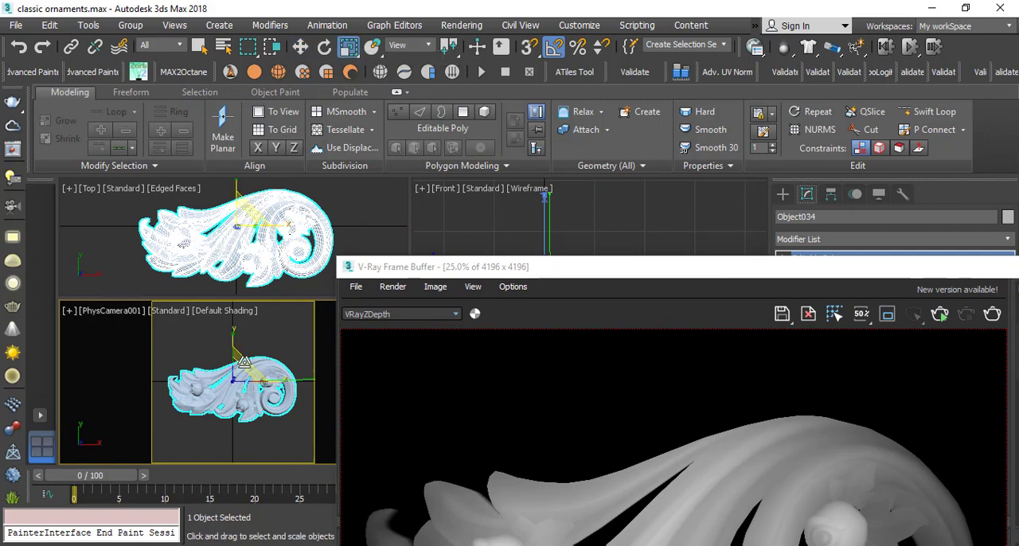
left_click_drag(239, 364, 188, 398)
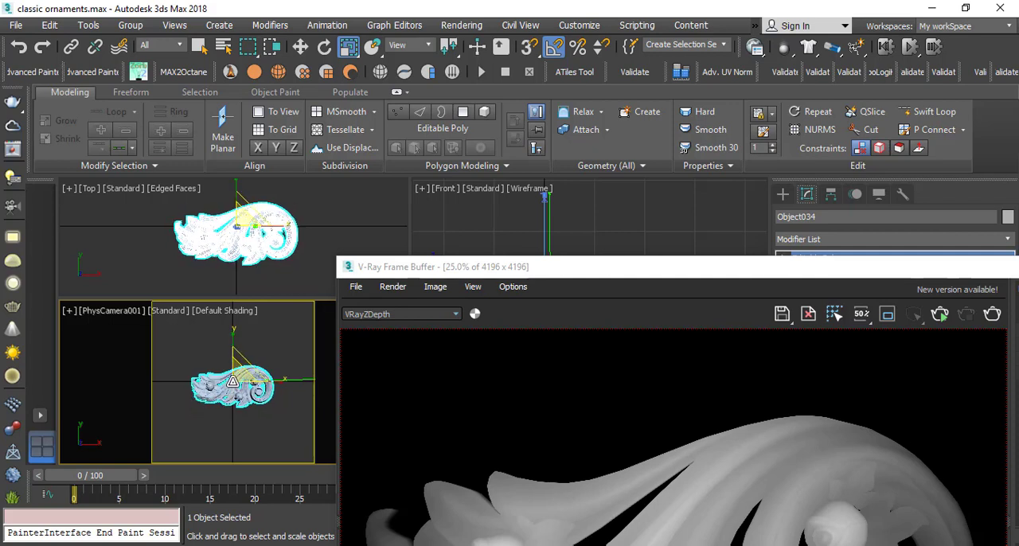
Test-render the scaled-down ornament, examine its outer edges up close in the VRayZDepth pass, and cancel the render.
left_click_drag(475, 272, 271, 30)
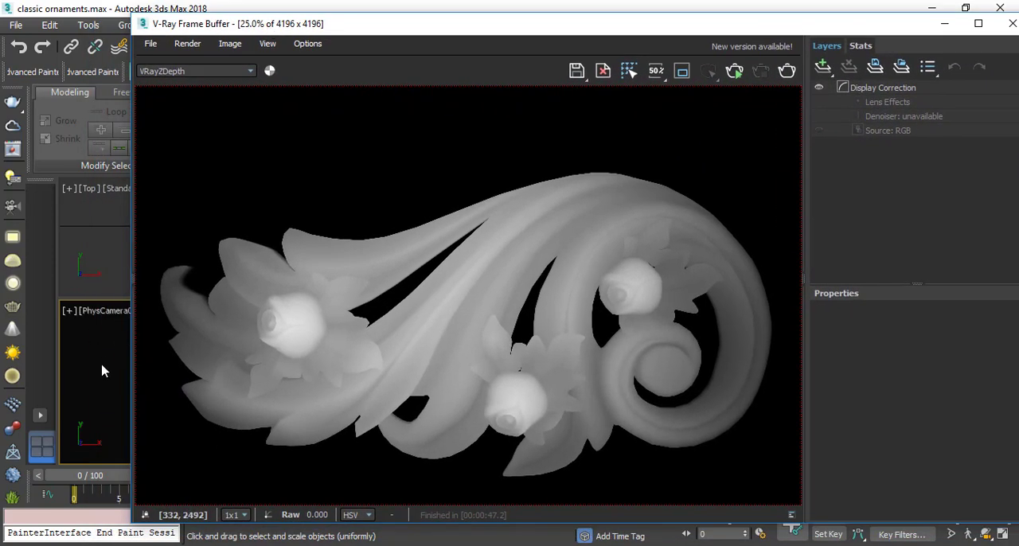
left_click(787, 70)
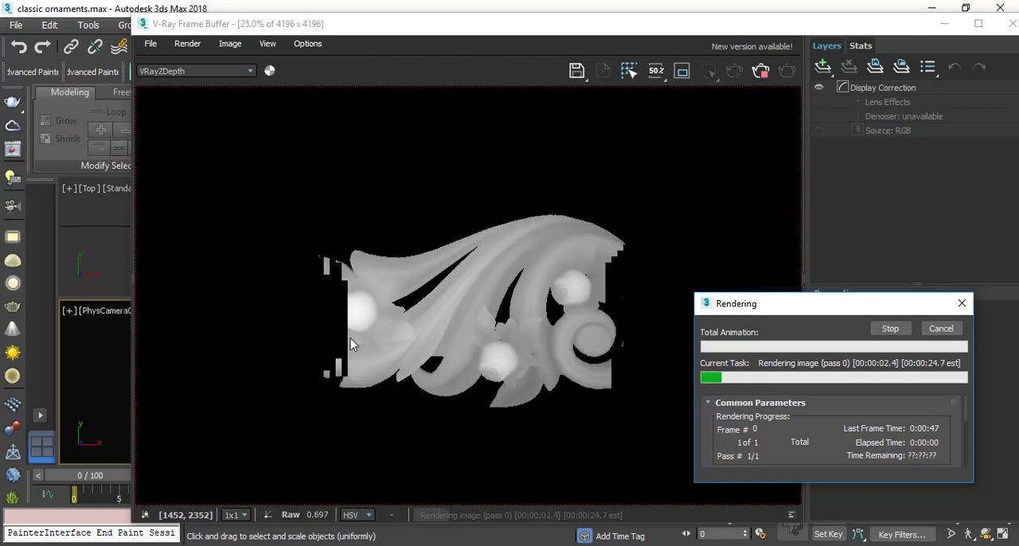
double_click(272, 309)
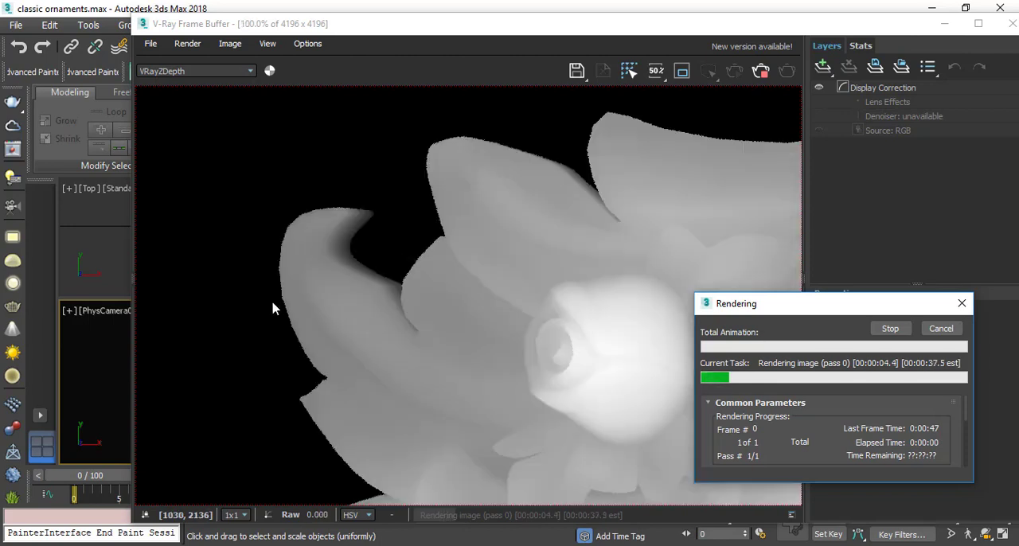
scroll(275, 302, "down", 2)
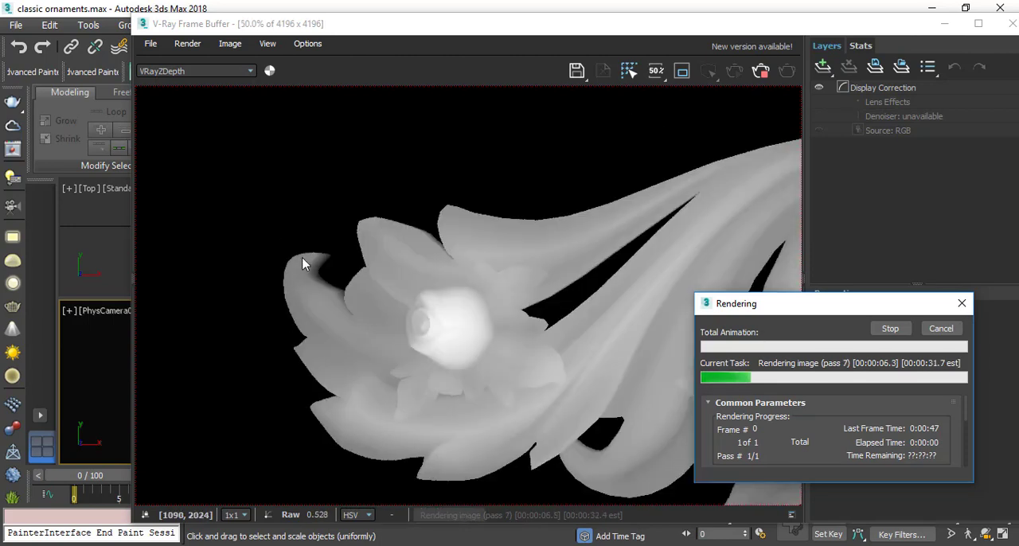
scroll(294, 343, "down", 2)
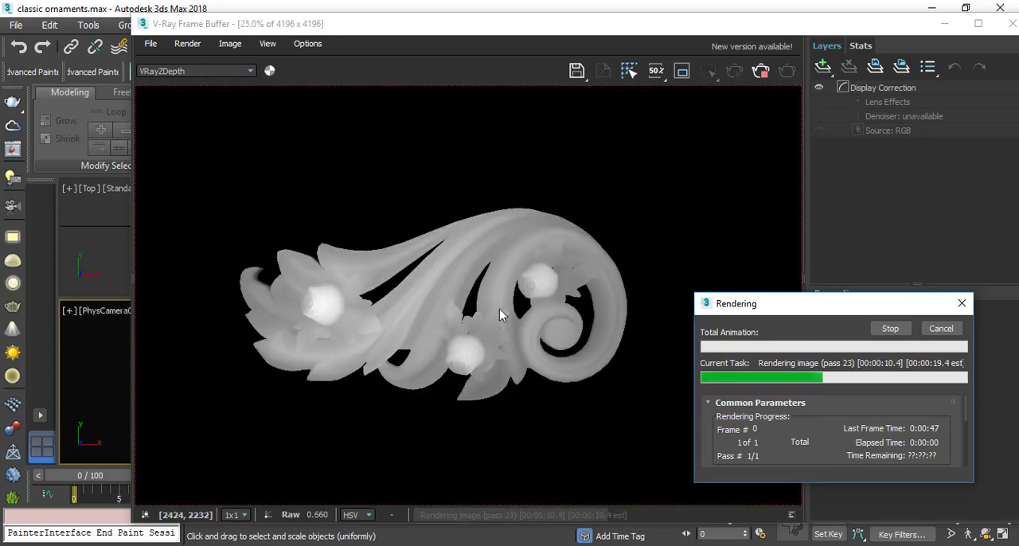
left_click(944, 330)
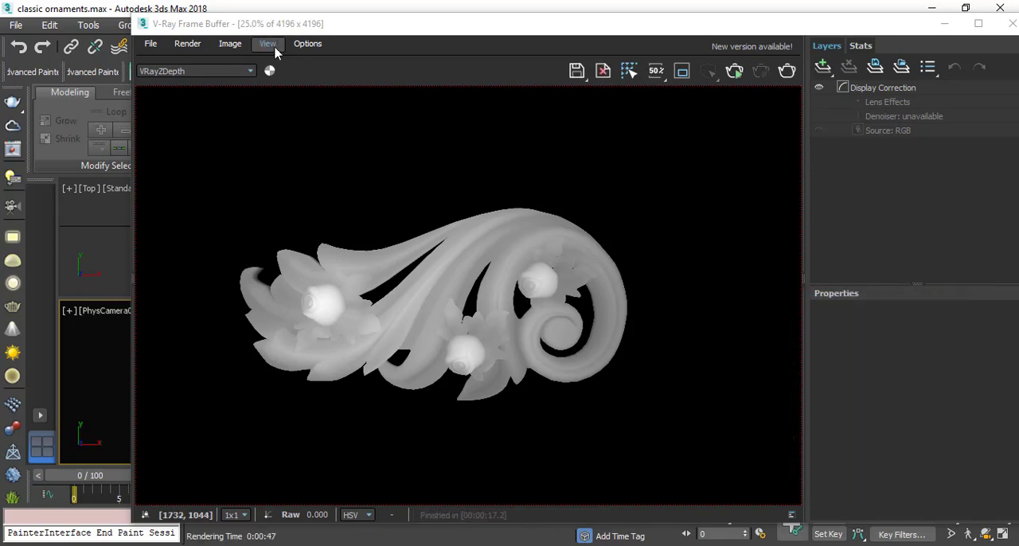
Set the render output size to a width of 5000 and a height of 5000.
left_click_drag(289, 26, 537, 55)
right_click(290, 353)
left_click(224, 380)
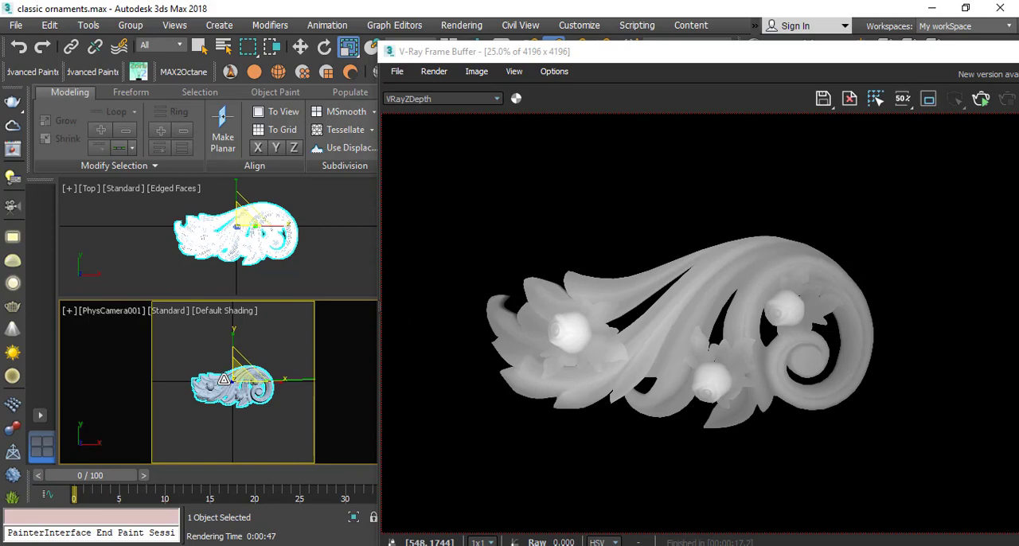
key("F10")
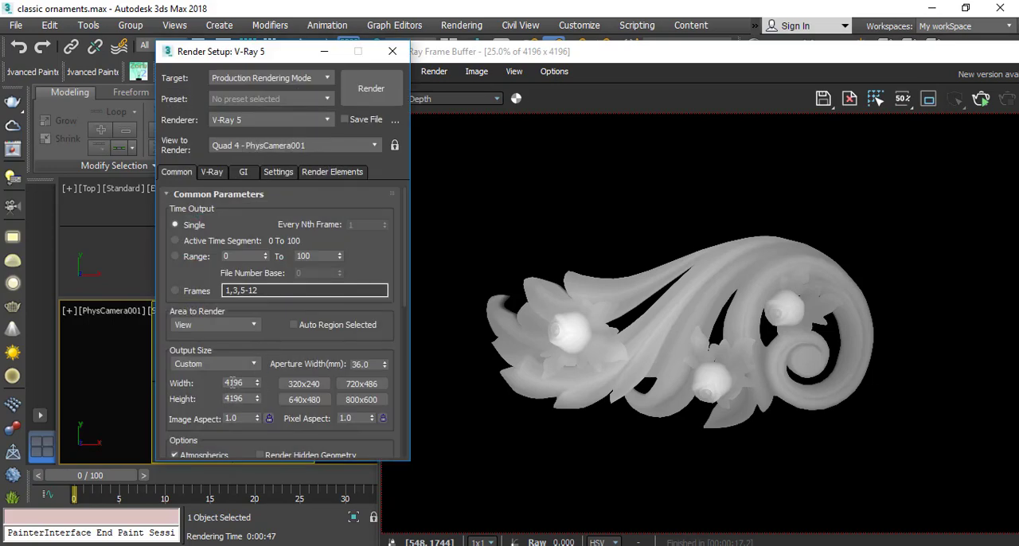
double_click(231, 383)
left_click(257, 386)
double_click(239, 382)
type("5000")
key("Tab")
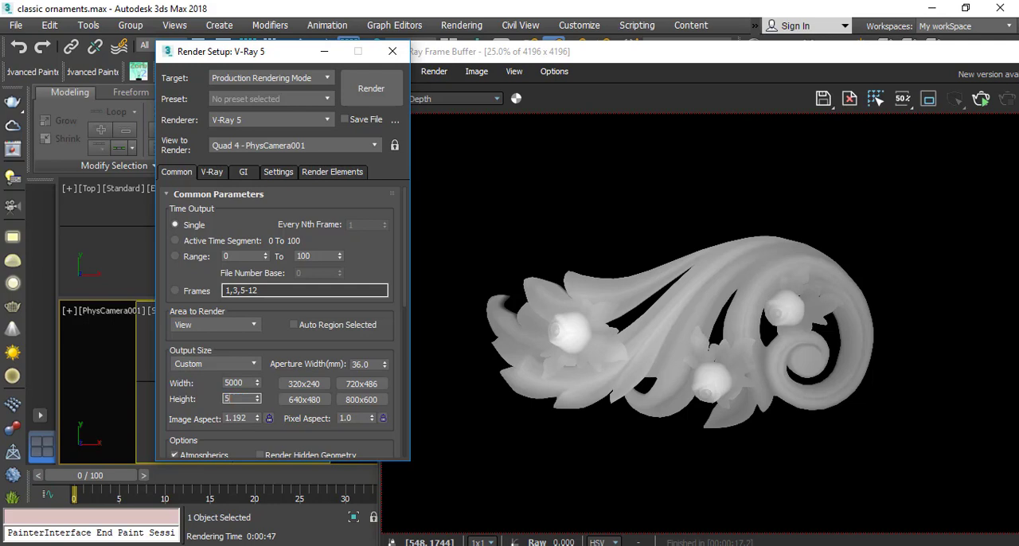
type("5000")
key("Return")
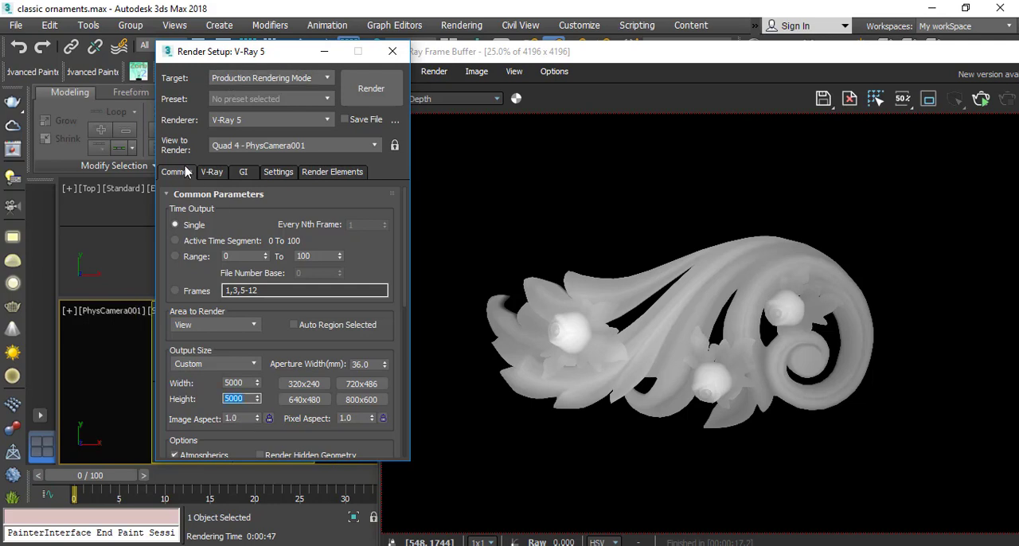
Change the V-Ray image sampler type to Bucket and close the render settings.
left_click(212, 173)
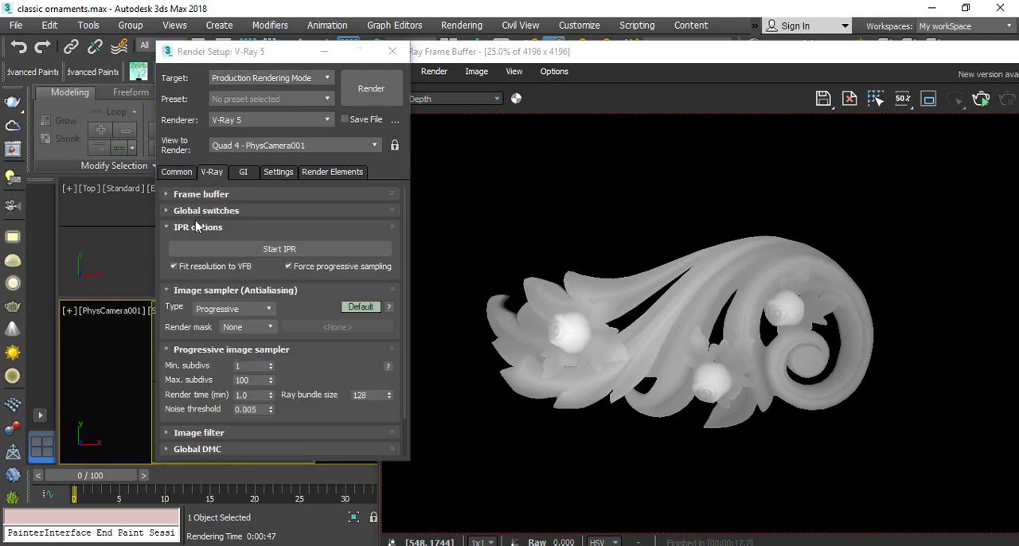
left_click(219, 310)
left_click(227, 311)
left_click(229, 313)
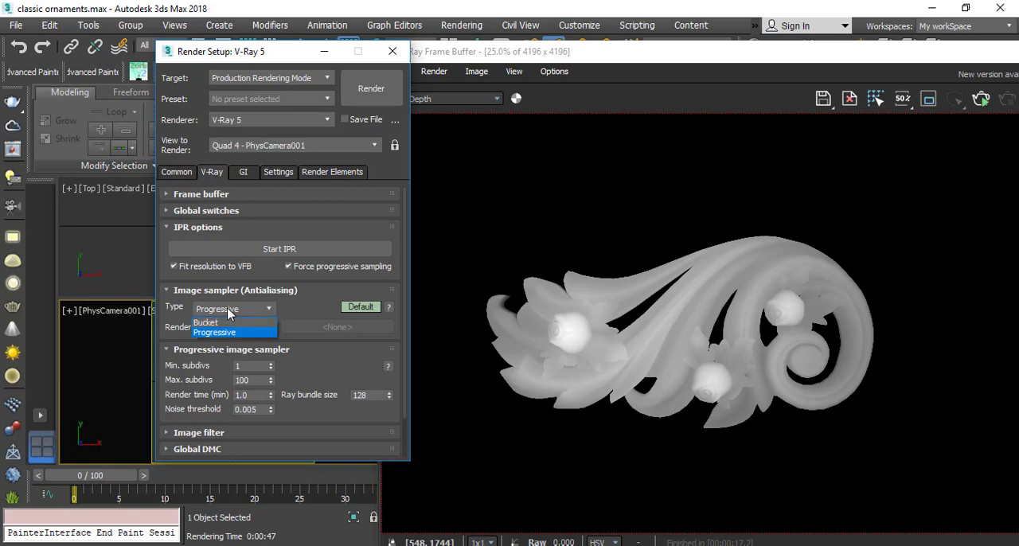
left_click(205, 322)
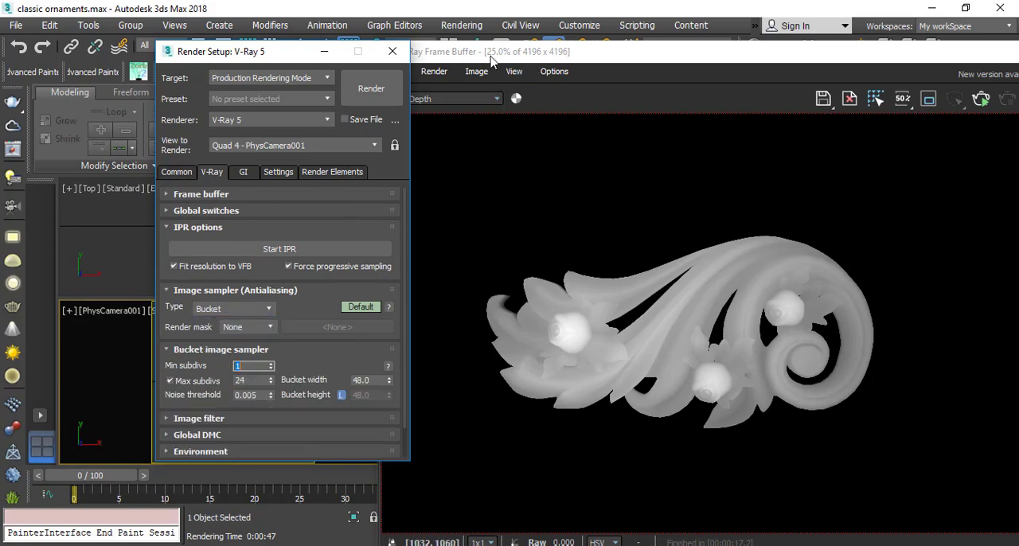
left_click(392, 51)
Render the PhysCamera001 view with the Bucket sampler and inspect the resulting VRayZDepth pass.
left_click_drag(518, 62, 210, 50)
left_click(722, 88)
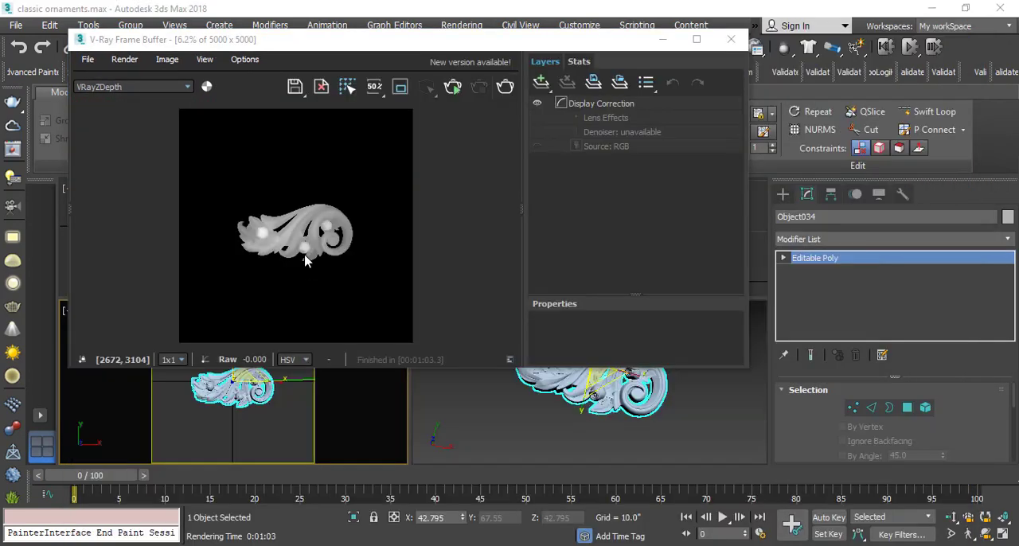
scroll(292, 245, "up", 4)
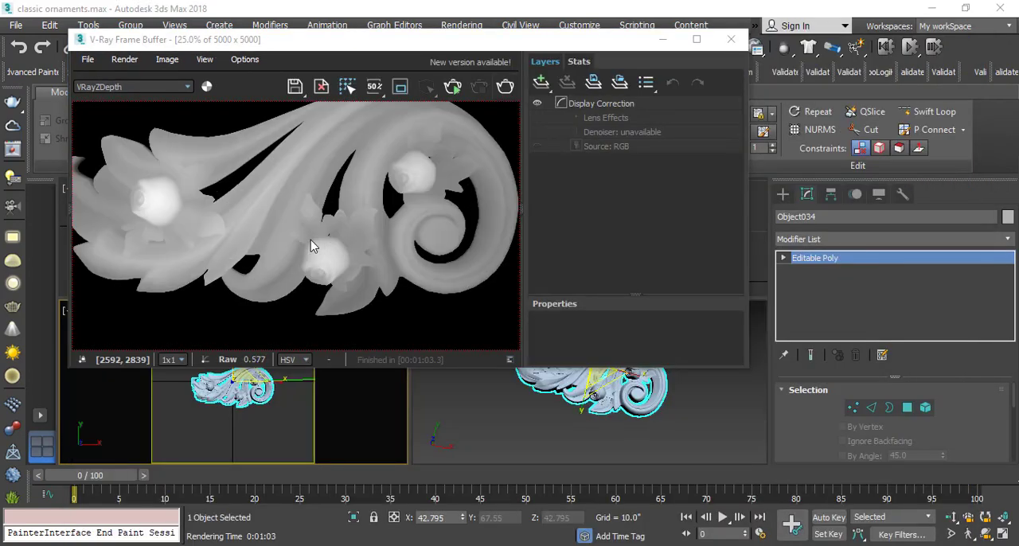
mouse_move(241, 196)
middle_mouse_down()
mouse_move(235, 211)
mouse_move(219, 203)
mouse_move(268, 224)
mouse_move(253, 212)
middle_mouse_up()
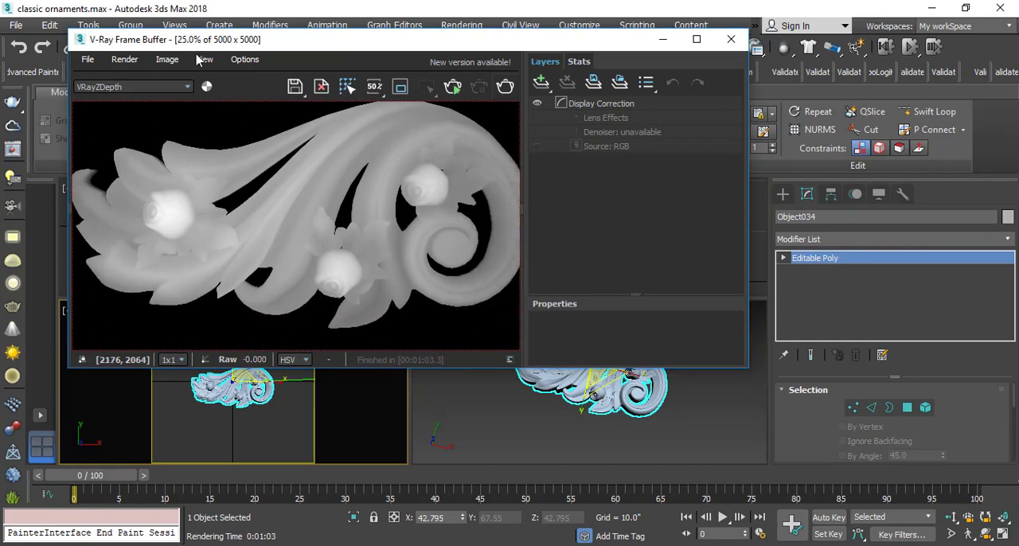
Display the VRayExtraTex_Map #4 pass of the new render and examine its shading detail.
left_click(151, 88)
left_click(125, 142)
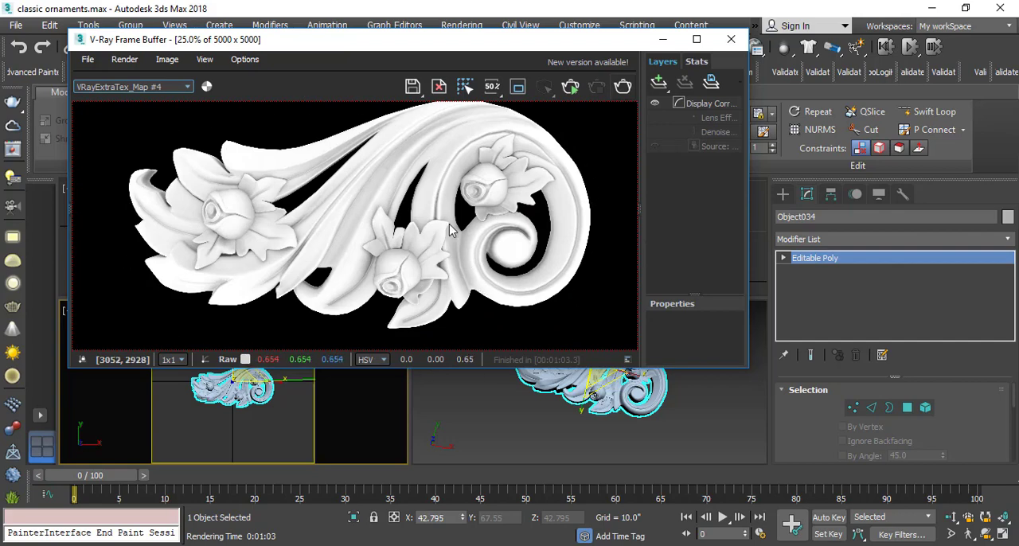
scroll(417, 162, "up", 2)
scroll(417, 161, "down", 2)
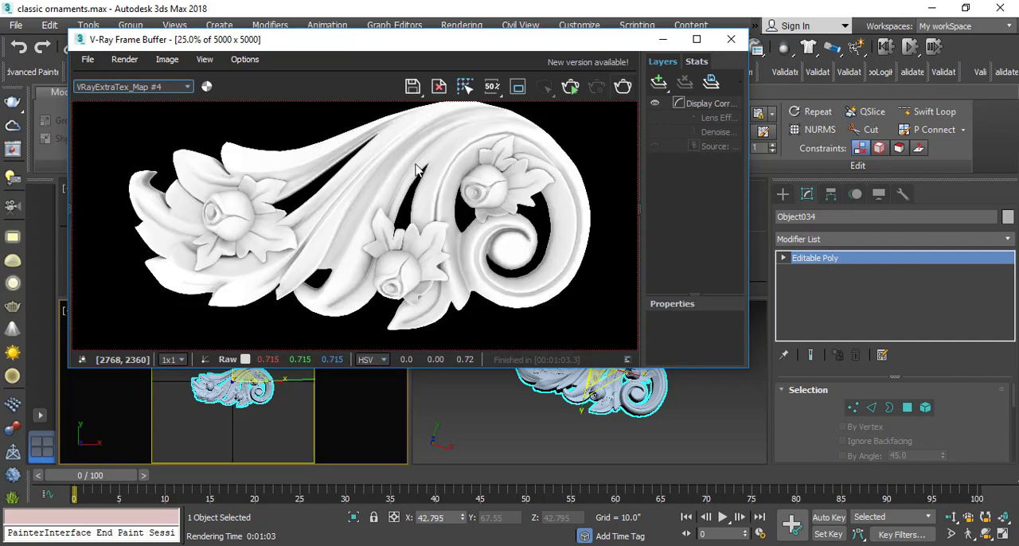
left_click(143, 89)
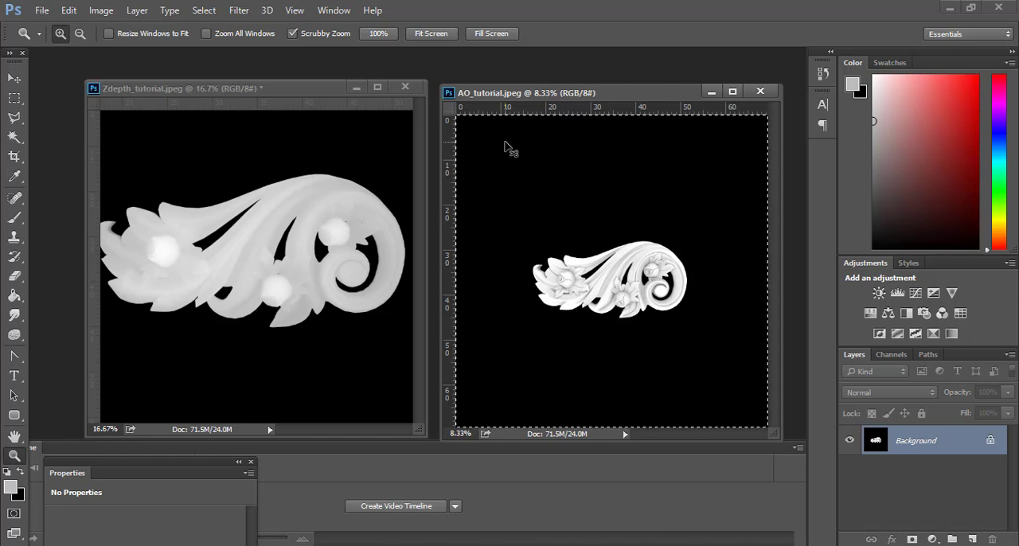
Copy the whole AO_tutorial.jpeg image into Zdepth_tutorial.jpeg as a new layer and close AO_tutorial.jpeg.
left_click(69, 9)
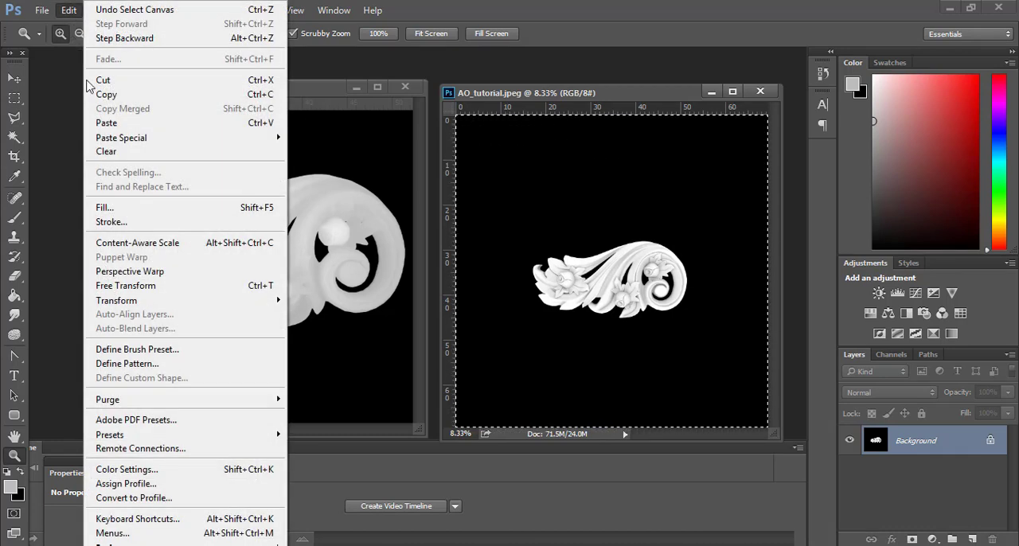
left_click(104, 94)
left_click(183, 177)
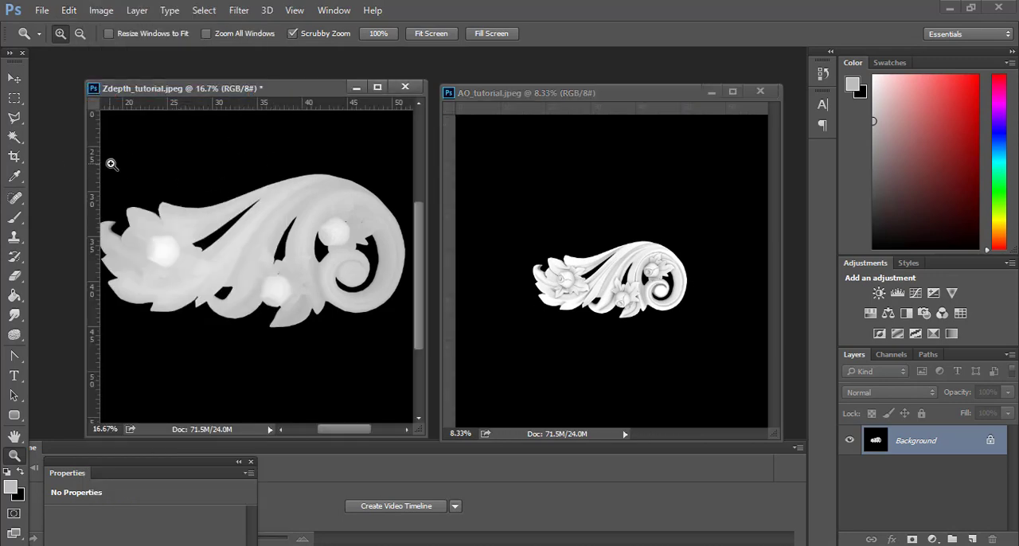
left_click(70, 9)
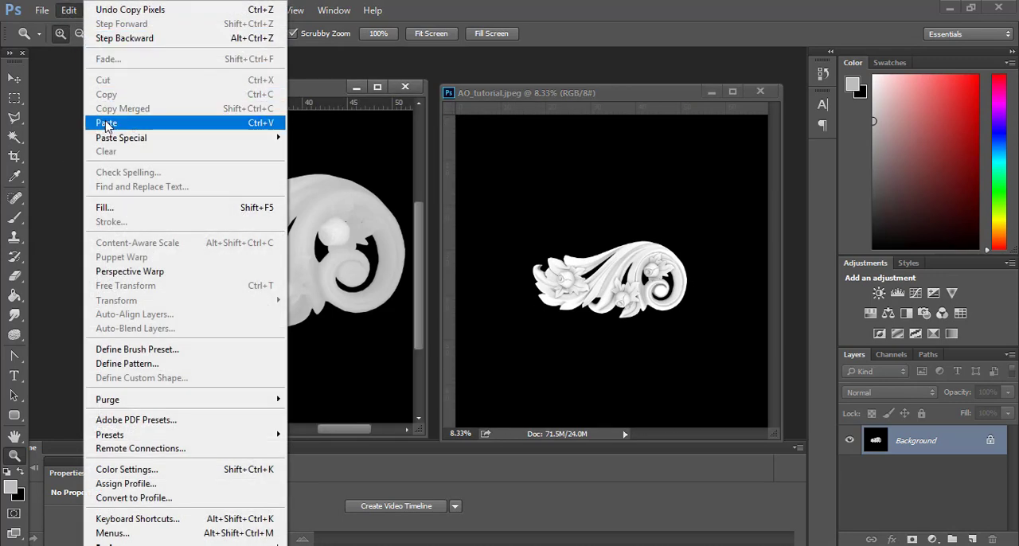
left_click(106, 124)
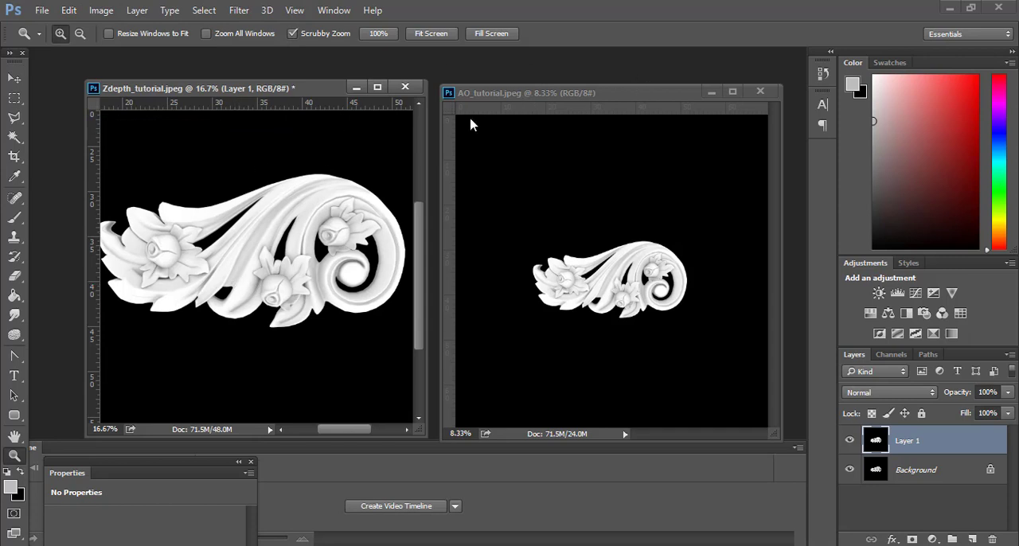
left_click(760, 91)
Compare the pasted occlusion layer with the depth image beneath it in an enlarged document window.
left_click_drag(229, 96, 258, 86)
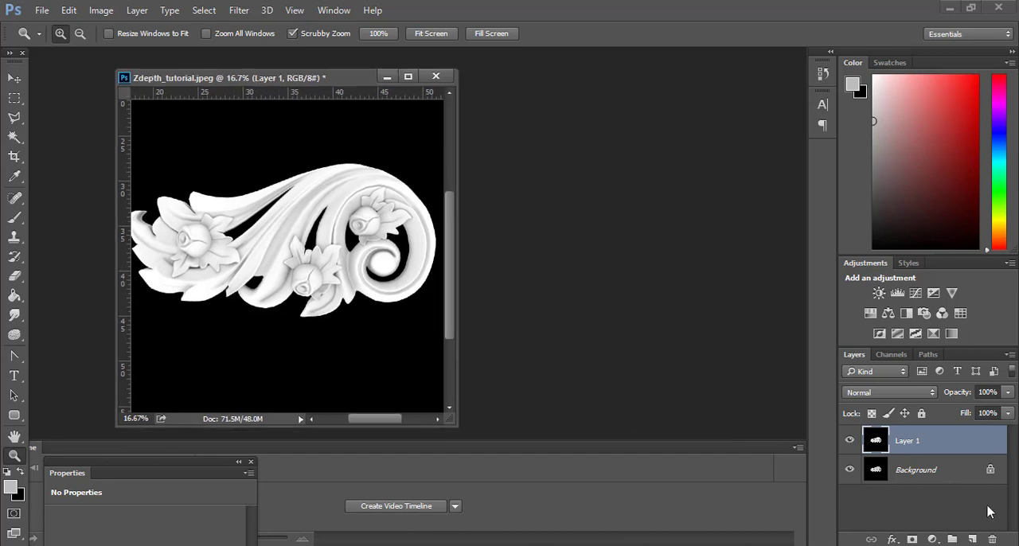
left_click(849, 443)
left_click(849, 443)
left_click_drag(457, 425, 523, 423)
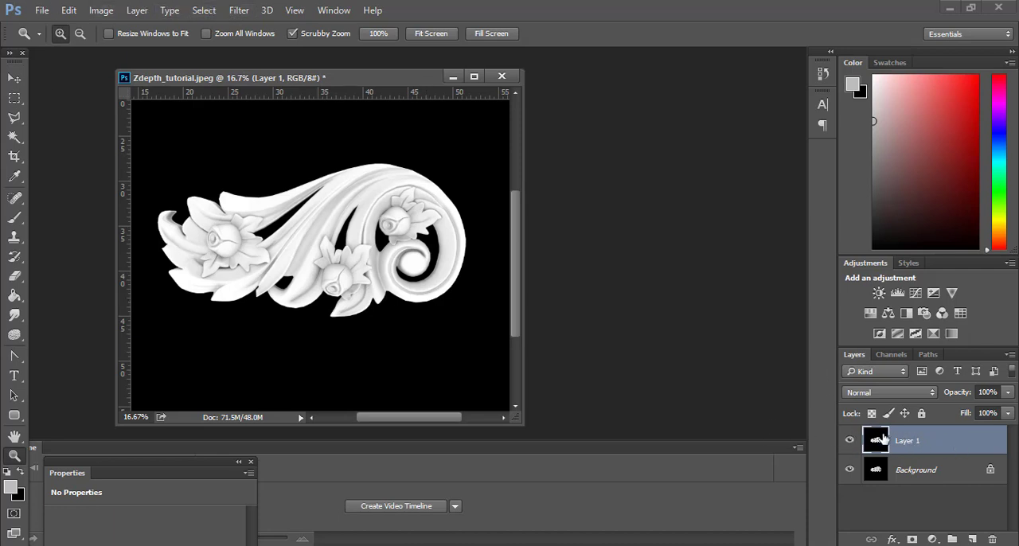
Apply a slight Gaussian Blur to Layer 1 to soften the occlusion detail.
left_click(238, 10)
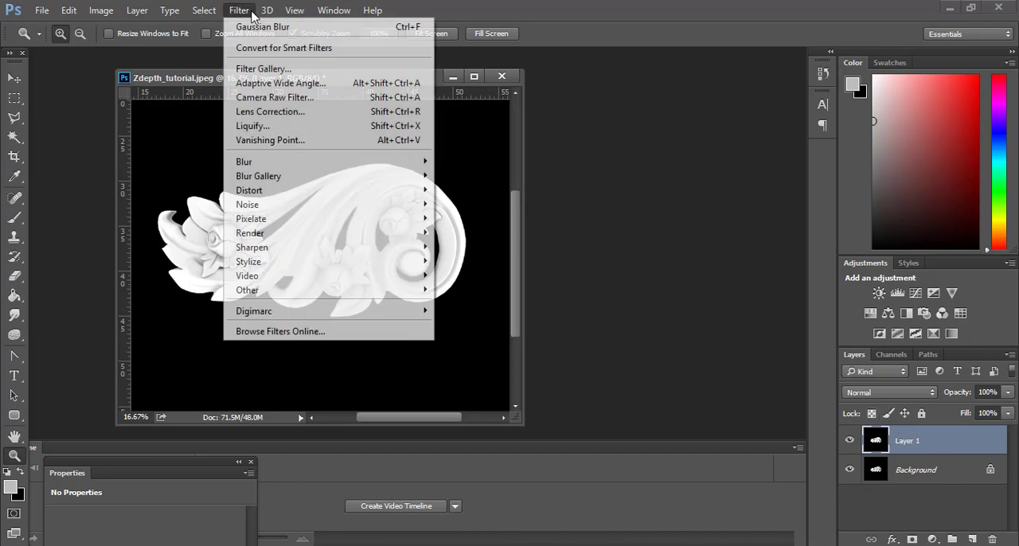
mouse_move(251, 163)
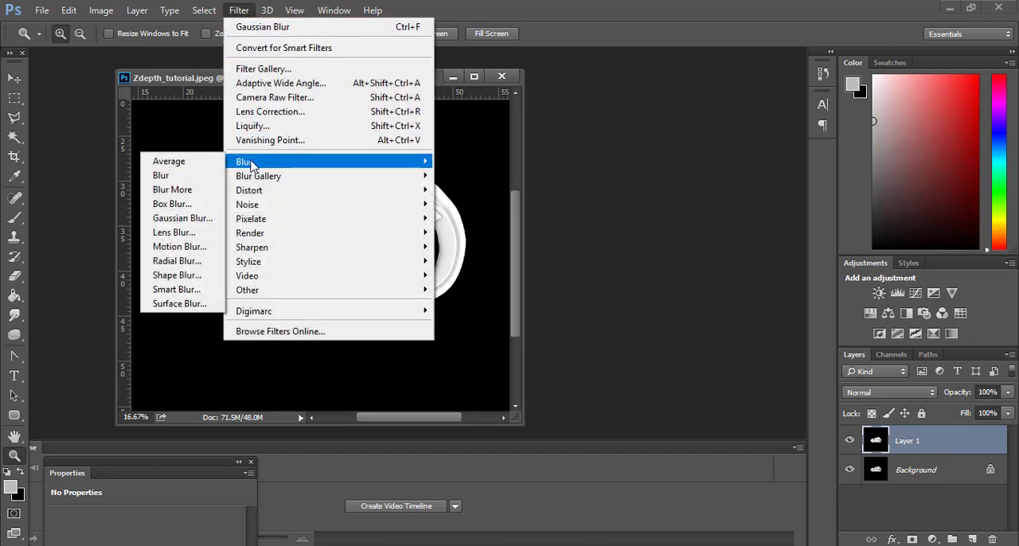
left_click(165, 218)
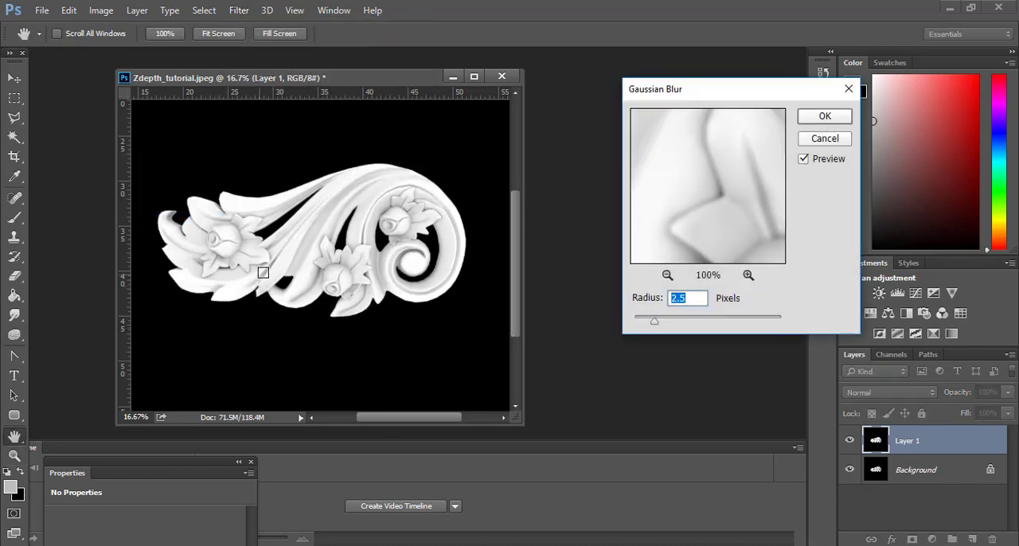
left_click(657, 321)
left_click(824, 117)
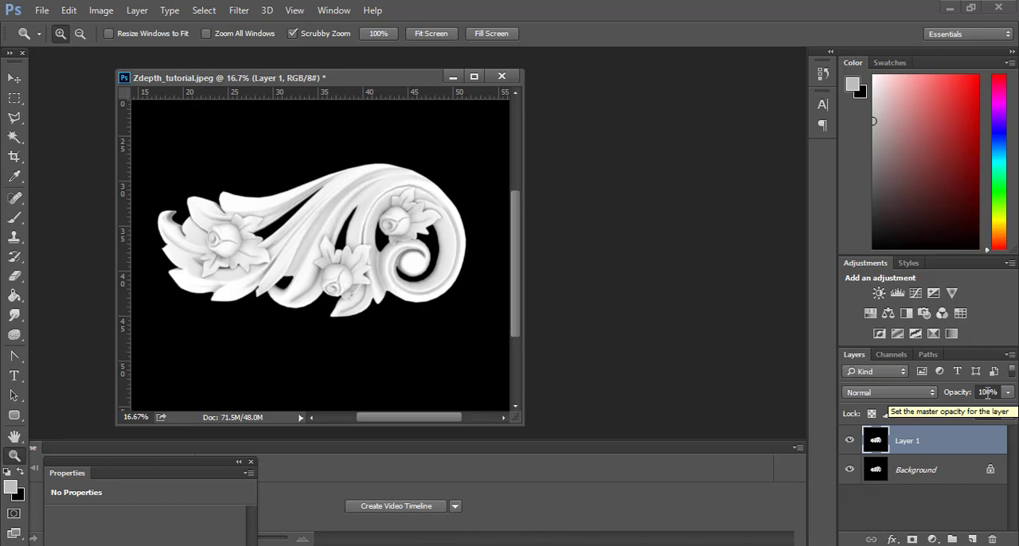
Set Layer 1's blending mode to Multiply and its opacity to 25%.
left_click(868, 392)
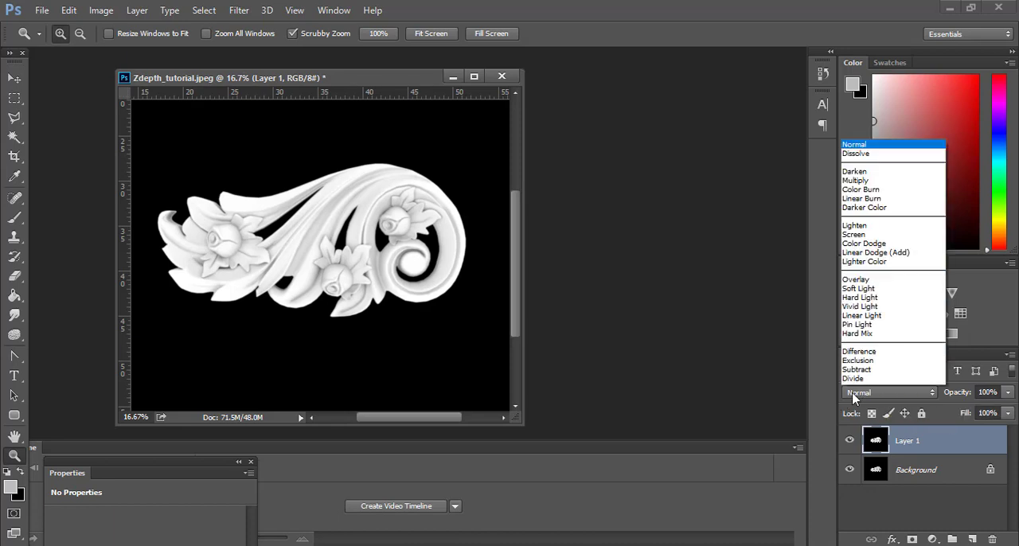
left_click(860, 136)
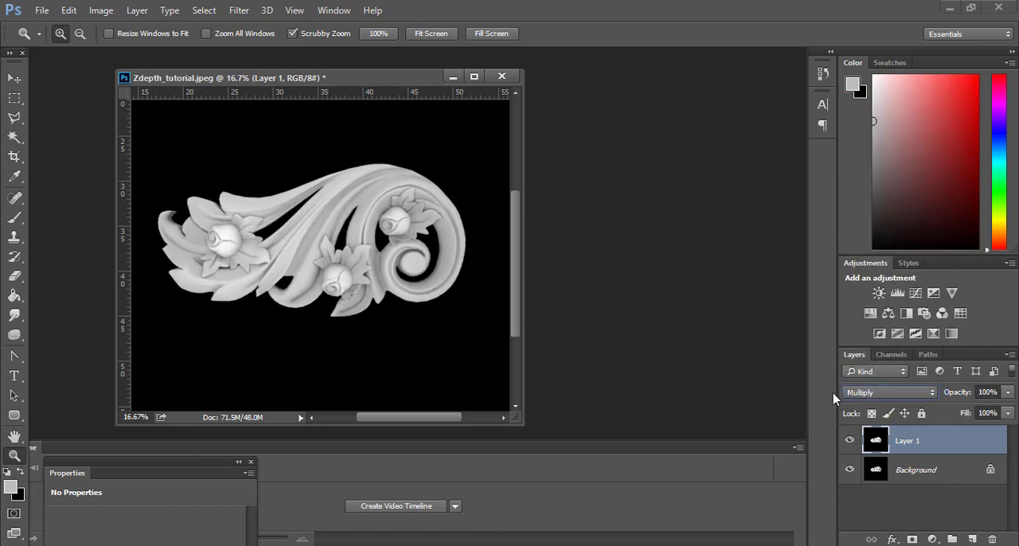
left_click(1008, 391)
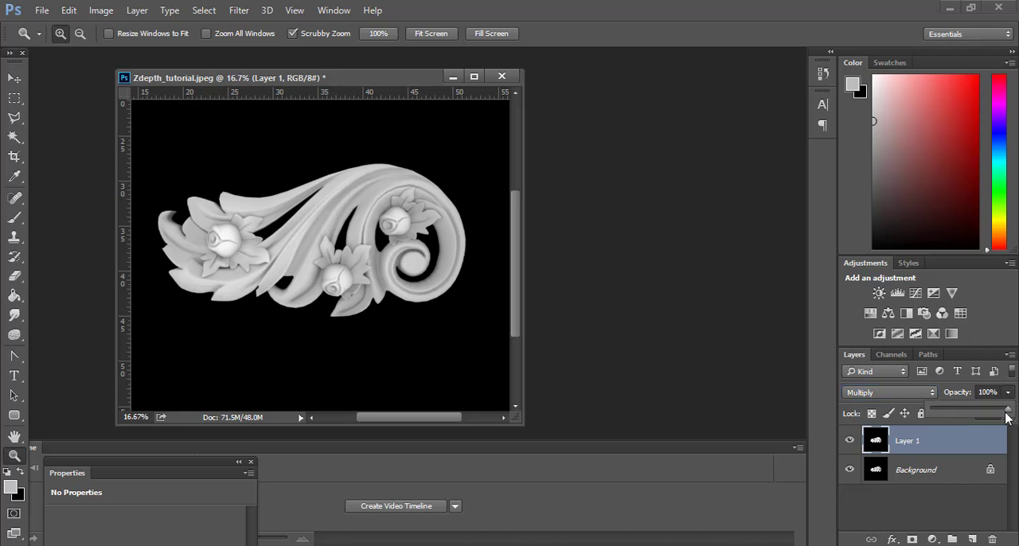
left_click_drag(1007, 409, 950, 410)
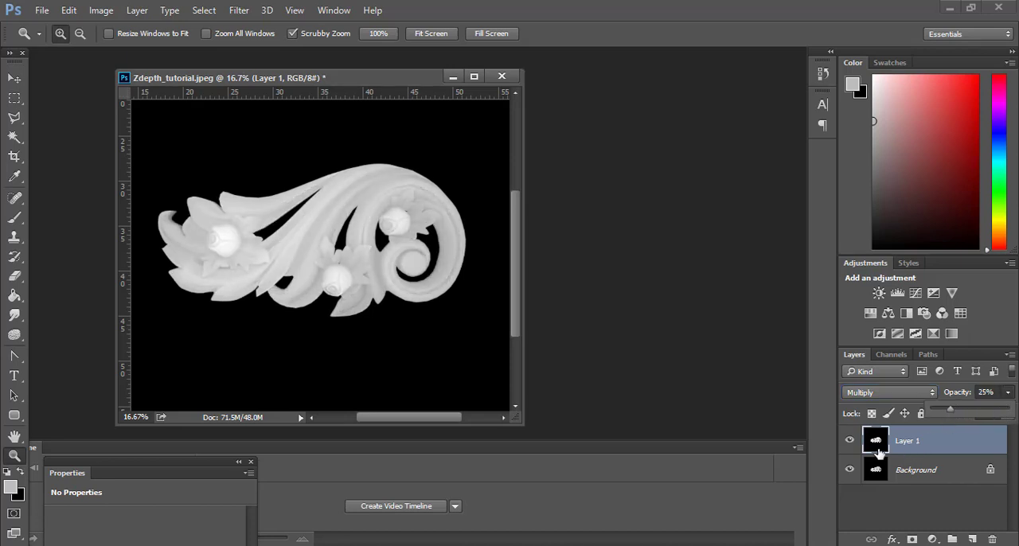
left_click(913, 444)
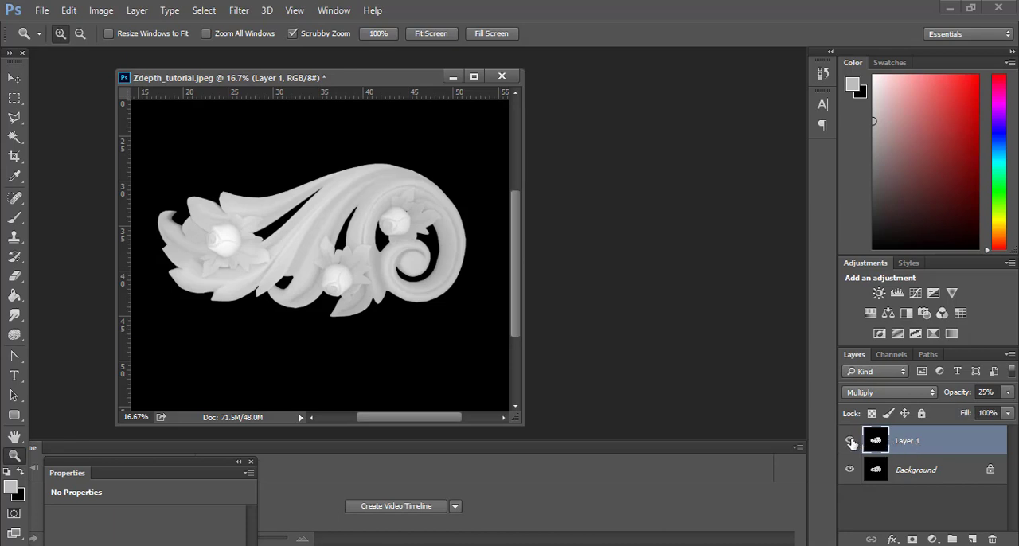
Compare the ornament with and without Layer 1 to judge the strength of the occlusion detail.
left_click(850, 442)
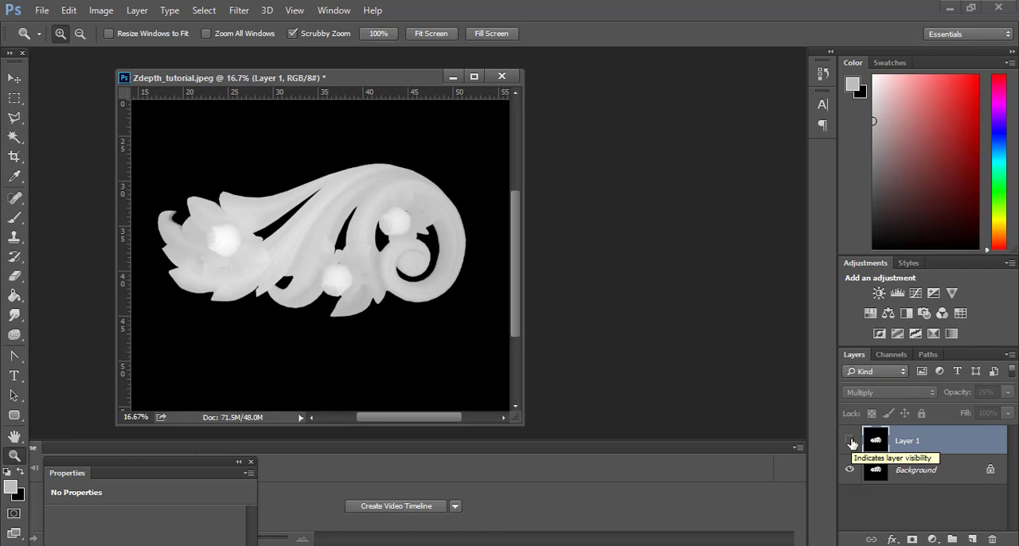
left_click(850, 442)
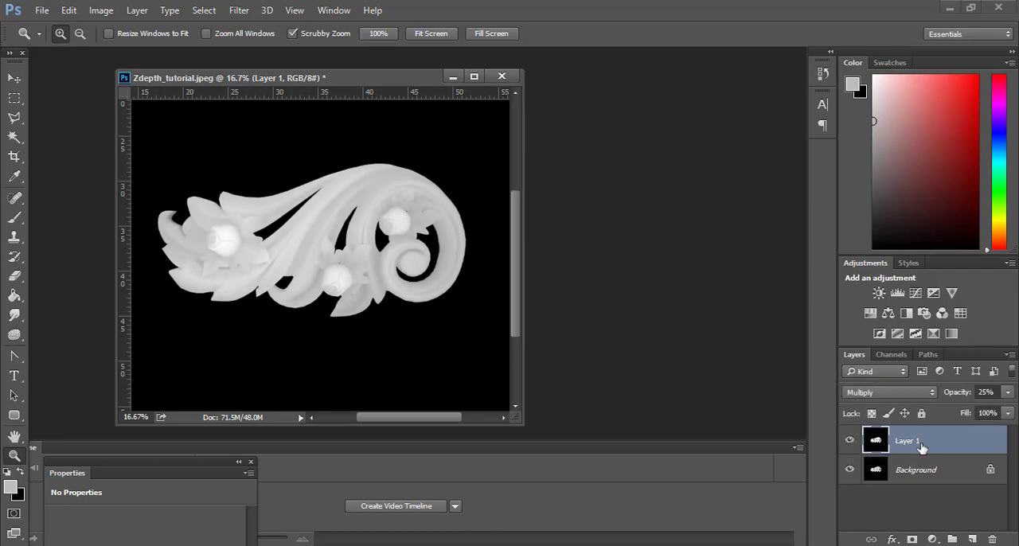
left_click(849, 440)
left_click(850, 442)
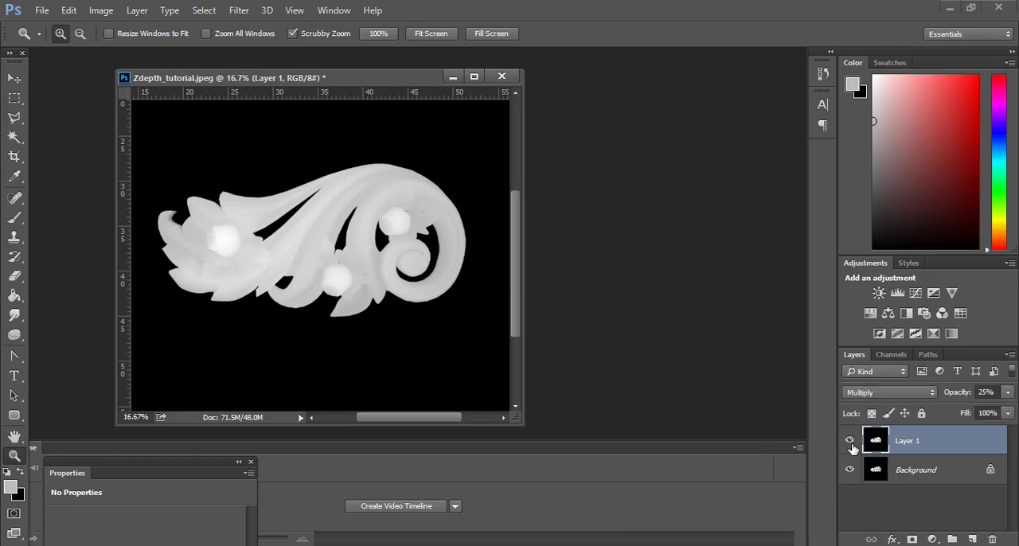
Reduce Layer 1's opacity to 15% and check the ornament with the layer hidden and shown.
left_click(1007, 393)
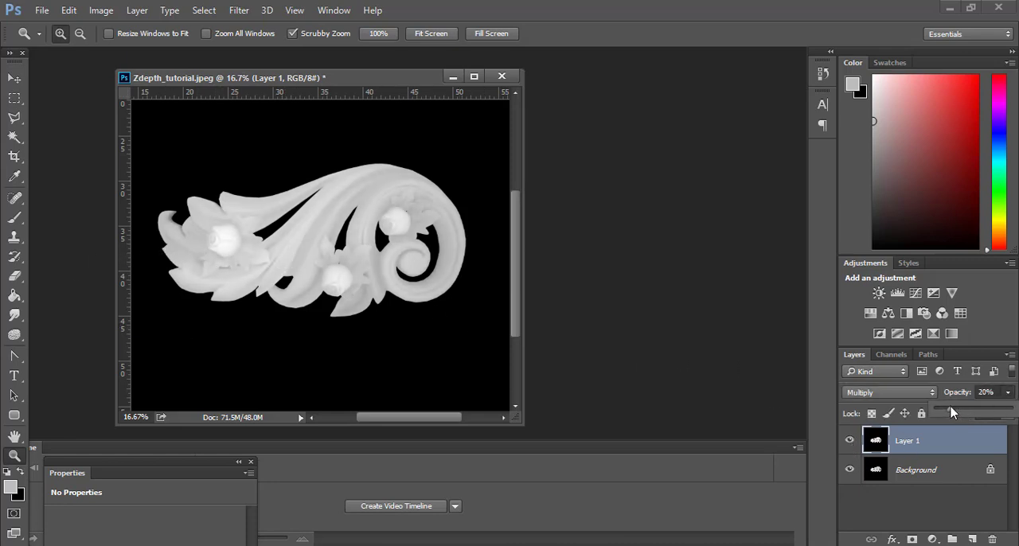
left_click_drag(950, 407, 948, 406)
left_click(852, 442)
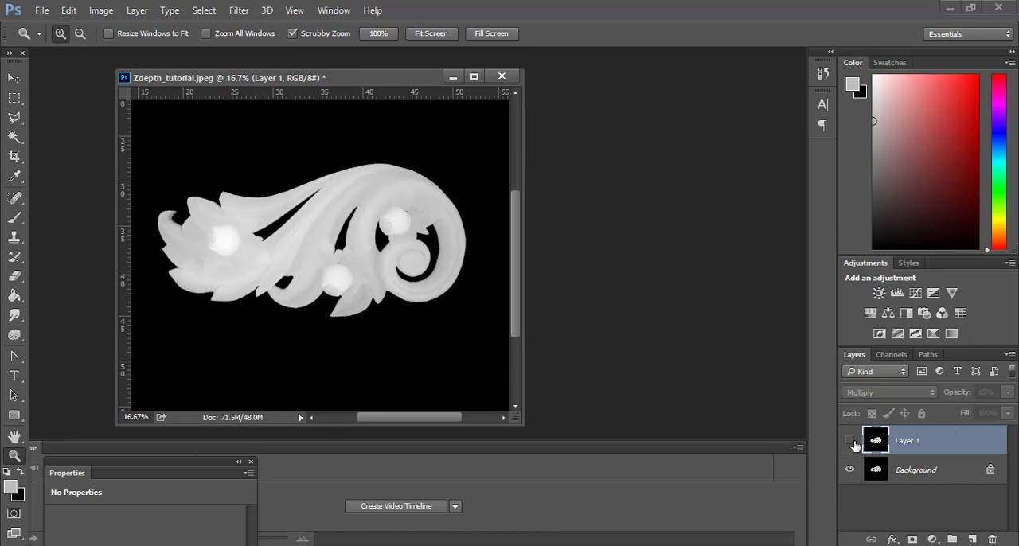
left_click(853, 442)
left_click(852, 442)
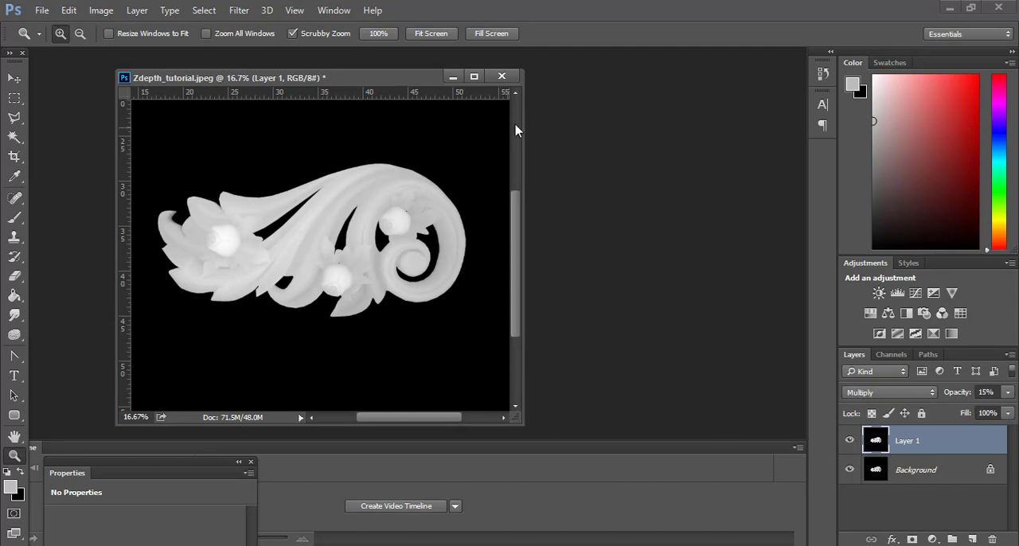
Place vertical guides just outside both ends of the ornament, at about 16 and 52 on the horizontal ruler.
left_click_drag(521, 427, 785, 545)
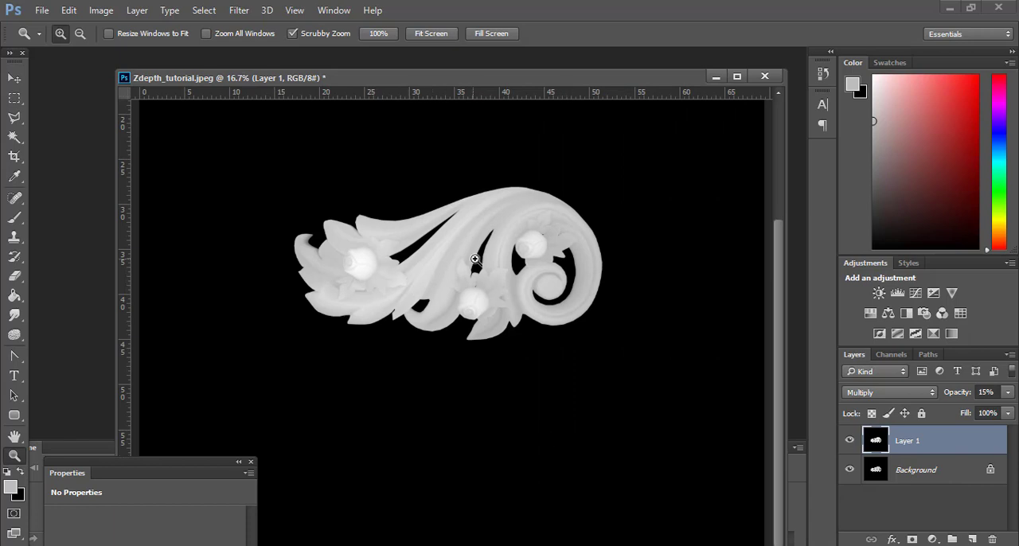
left_click(426, 246, "alt")
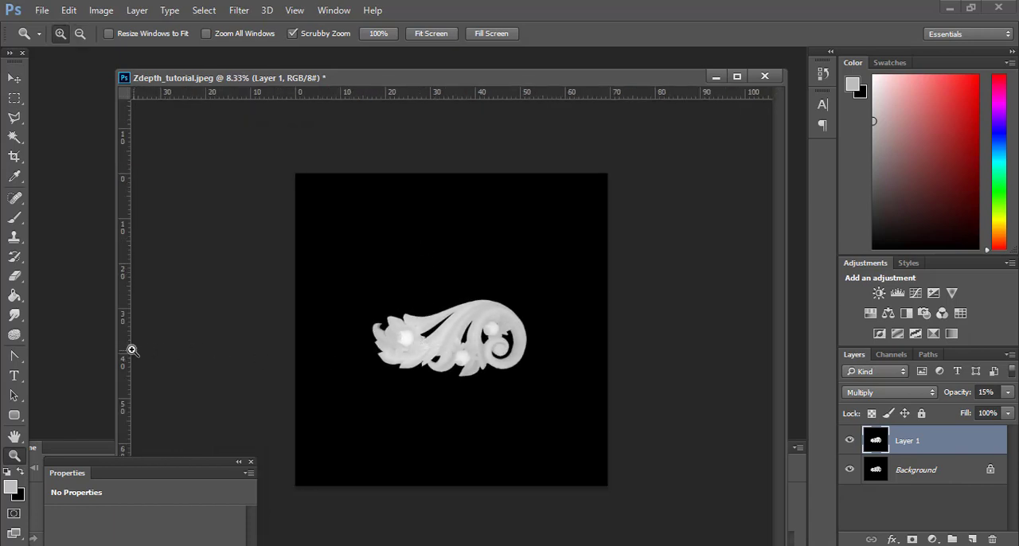
left_click_drag(126, 350, 366, 387)
left_click_drag(126, 339, 532, 385)
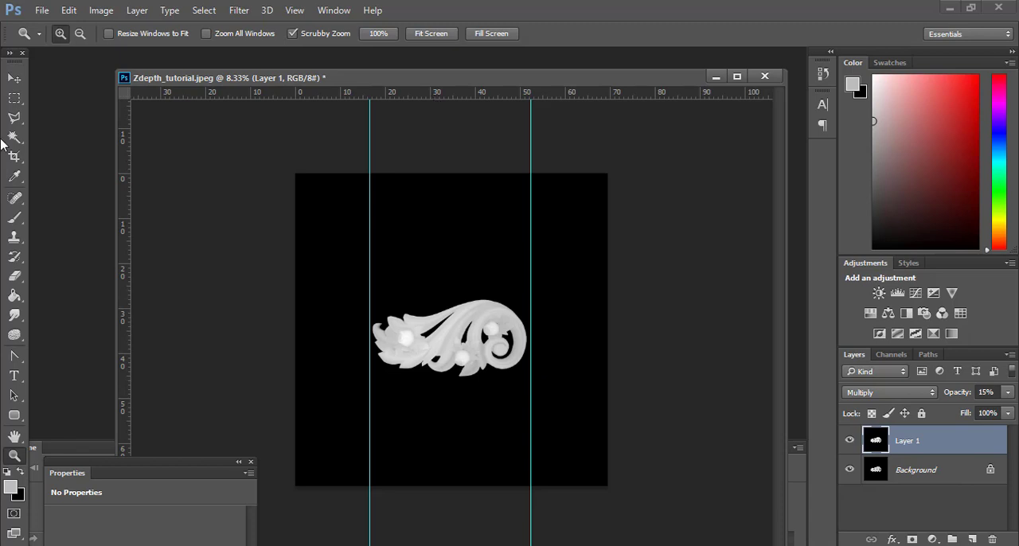
Make a square marquee selection spanning the two guides and nudge it down to centre it on the ornament.
left_click(15, 98)
left_click_drag(370, 250, 530, 503)
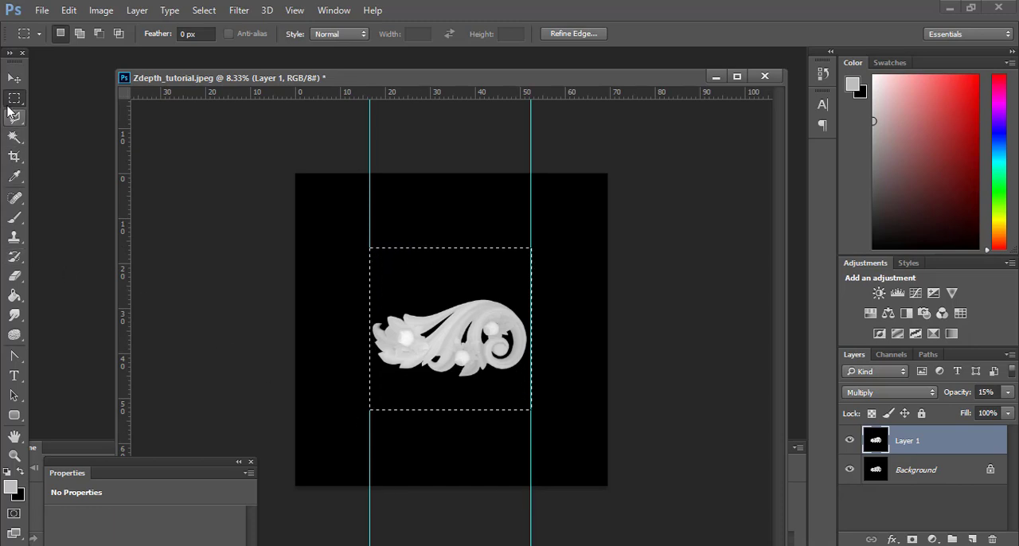
key("shift+Down")
key("shift+Down")
key("shift+Down")
key("shift+Down")
key("shift+Down")
key("shift+Down")
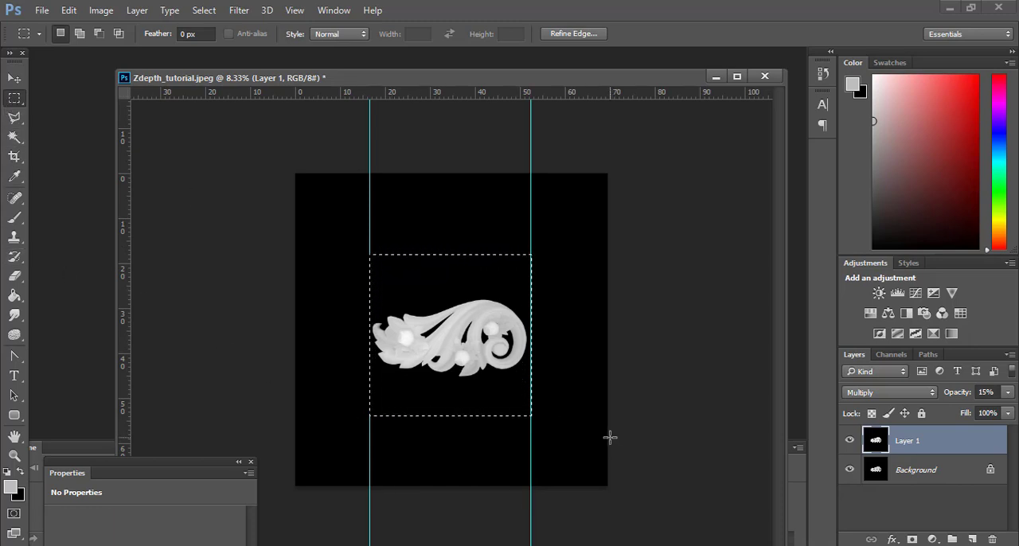
key("Down")
key("Down")
key("Down")
key("Down")
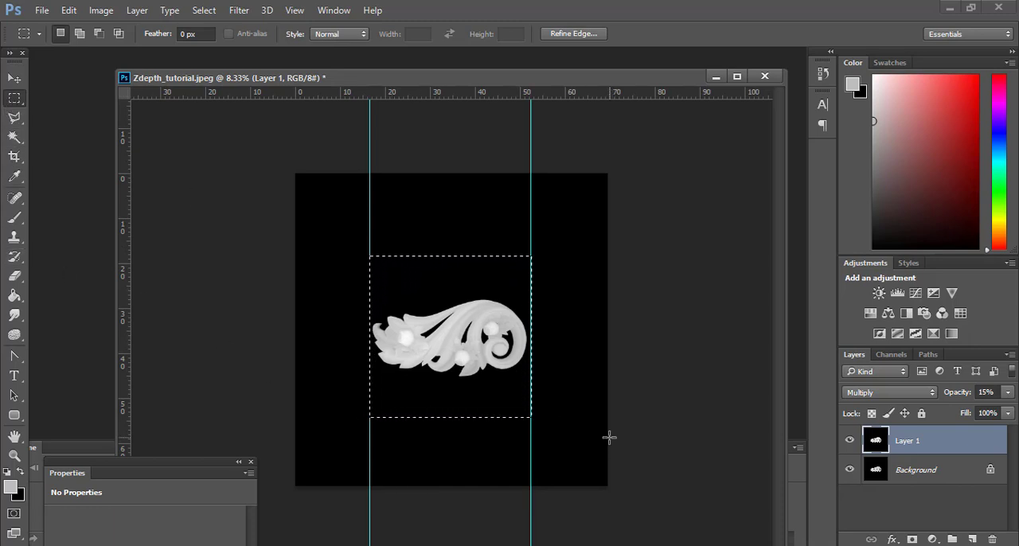
key("Down")
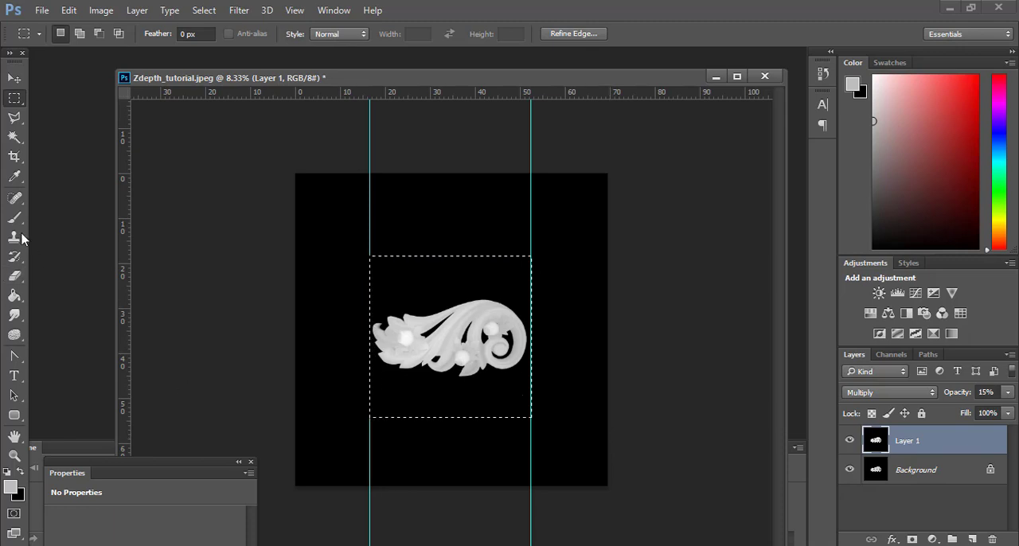
Crop the canvas to the square selection around the ornament.
left_click(15, 157)
key("Return")
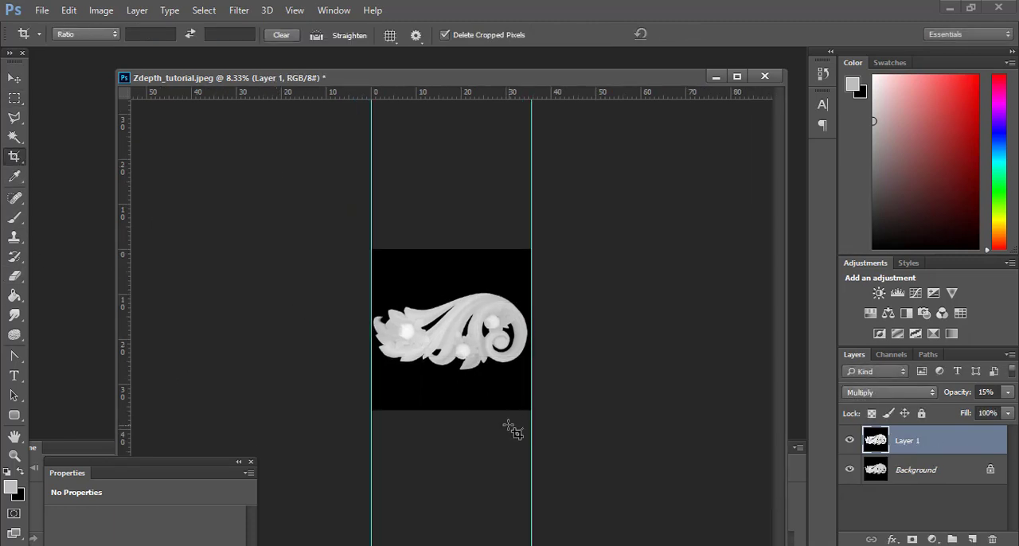
left_click(14, 455)
left_click(527, 391)
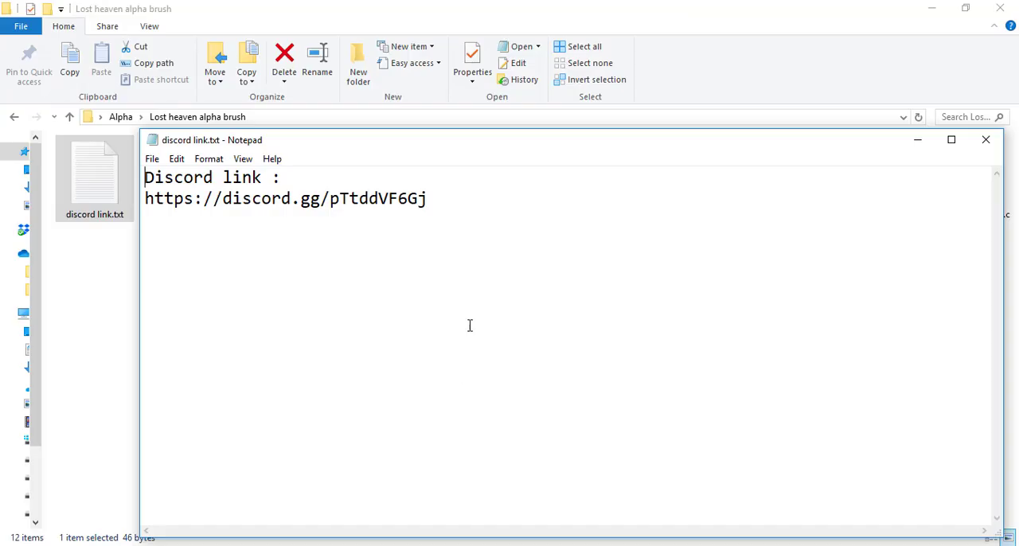
left_click_drag(439, 204, 459, 213)
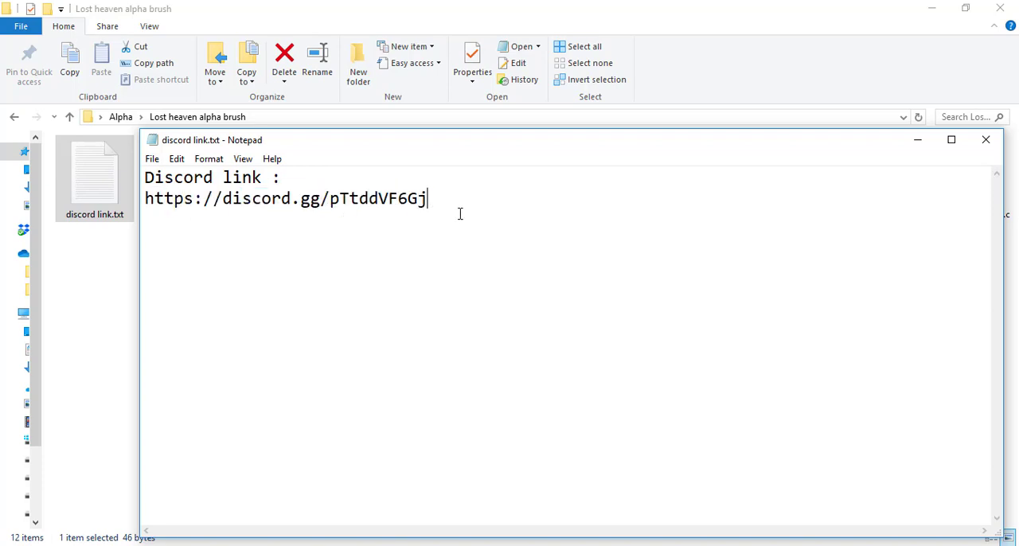